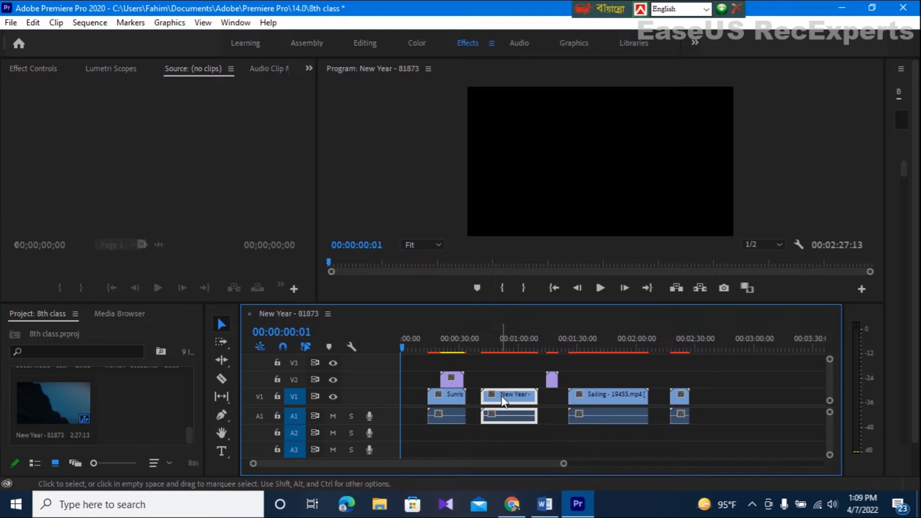
# Unlink the video and audio of the New Year clip on V1 and A1, and clear the selection.
pyautogui.rightClick(503, 401)
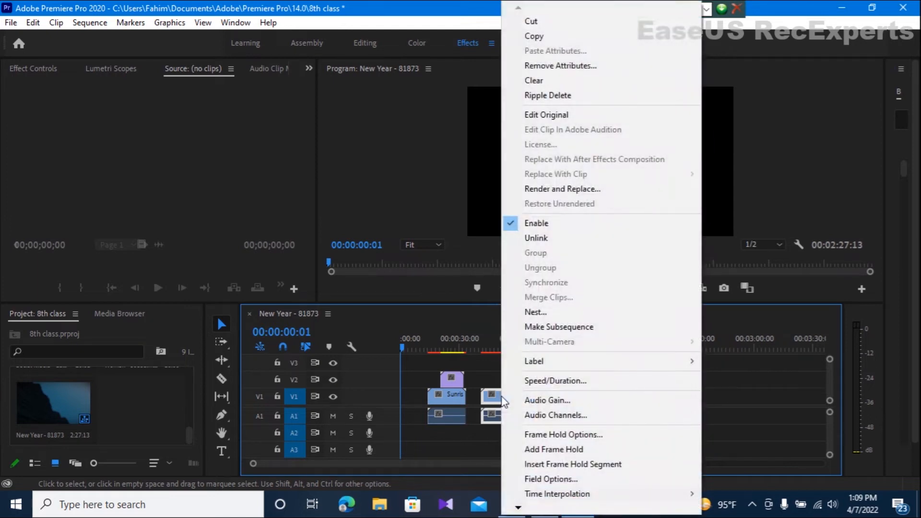
pyautogui.click(539, 241)
pyautogui.click(515, 376)
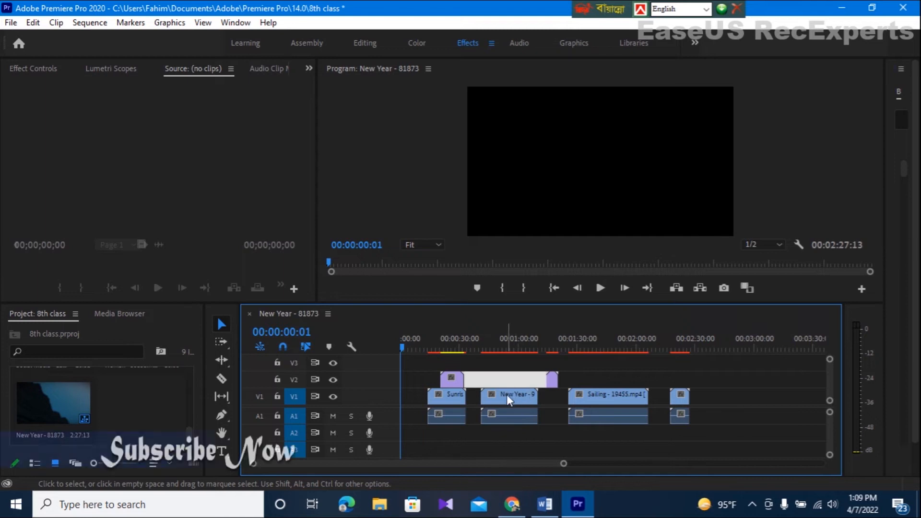
# Delete only the New Year clip's audio on A1, and undo the deletion.
pyautogui.click(506, 394)
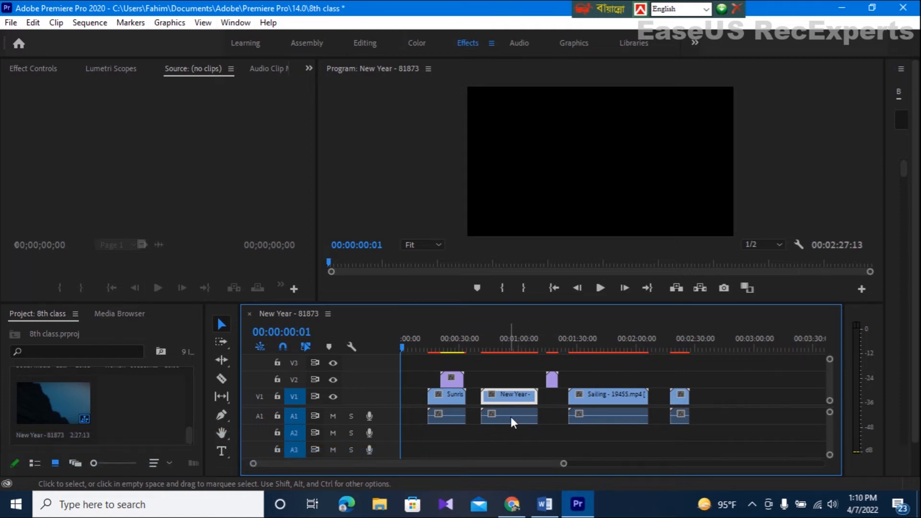
pyautogui.click(512, 418)
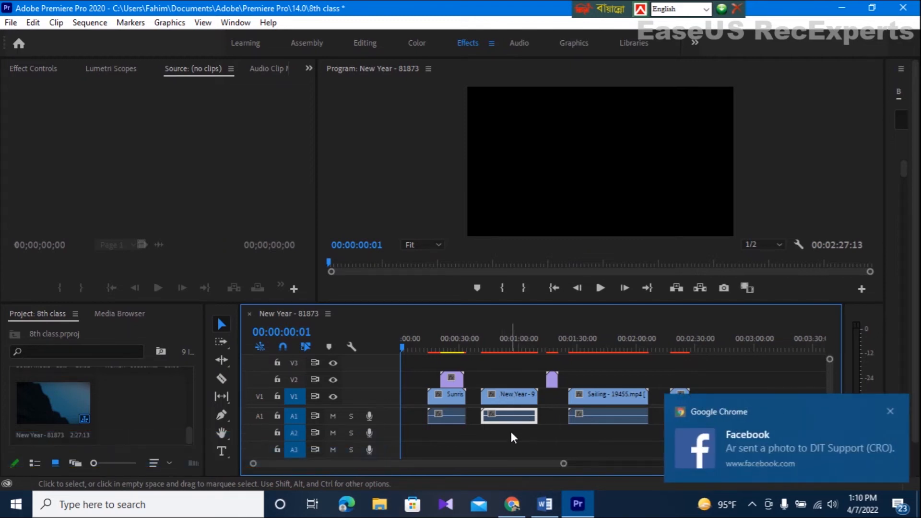
pyautogui.press('Delete')
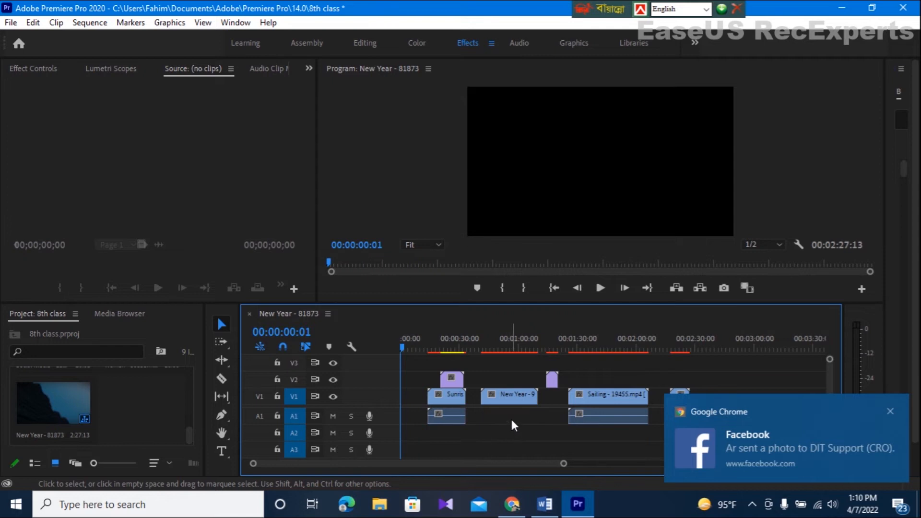
pyautogui.hotkey('ctrl', 'z')
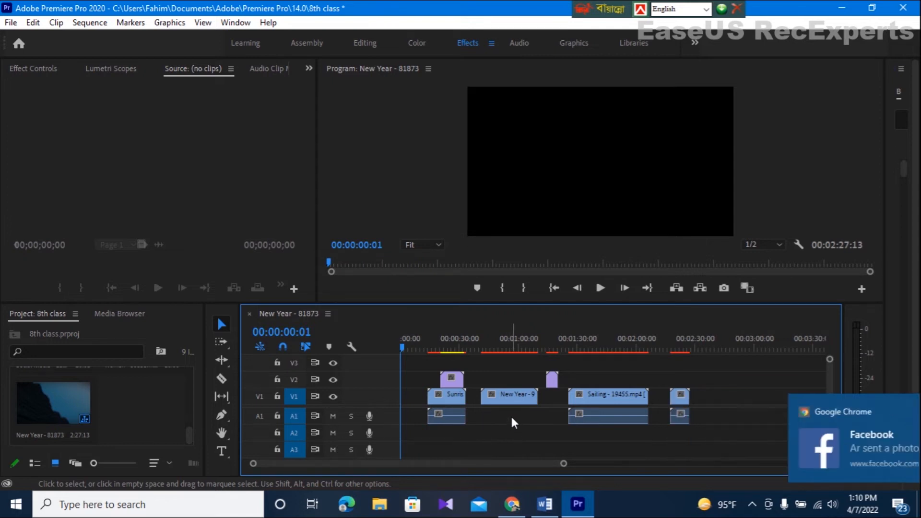
# Delete only the New Year clip's video on V1, and undo the deletion.
pyautogui.click(511, 394)
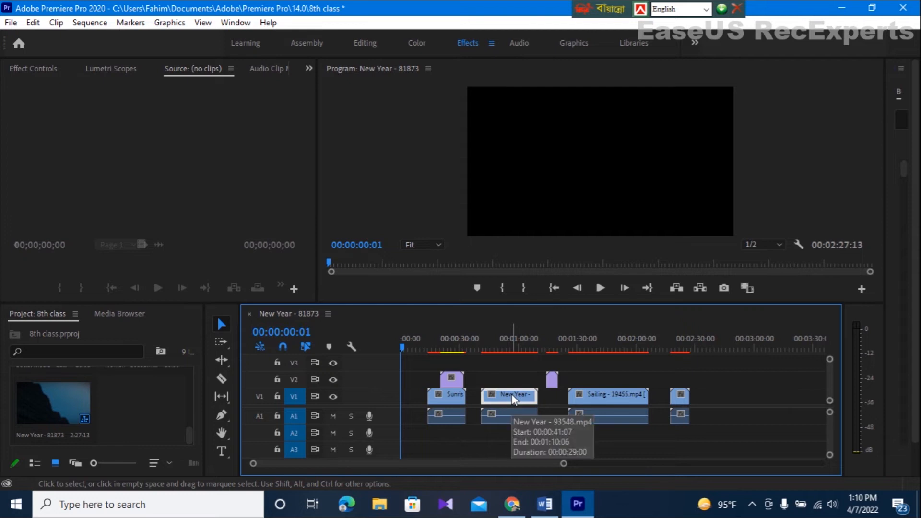
pyautogui.press('Delete')
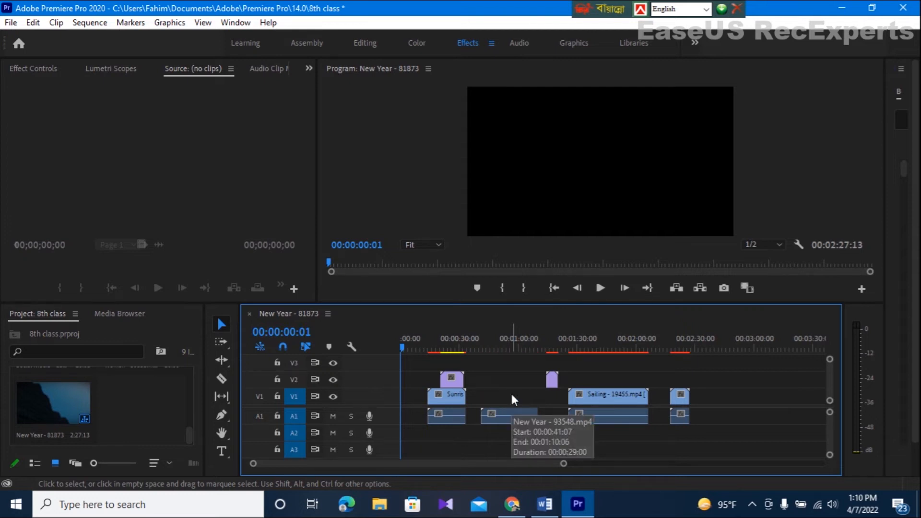
pyautogui.hotkey('ctrl', 'z')
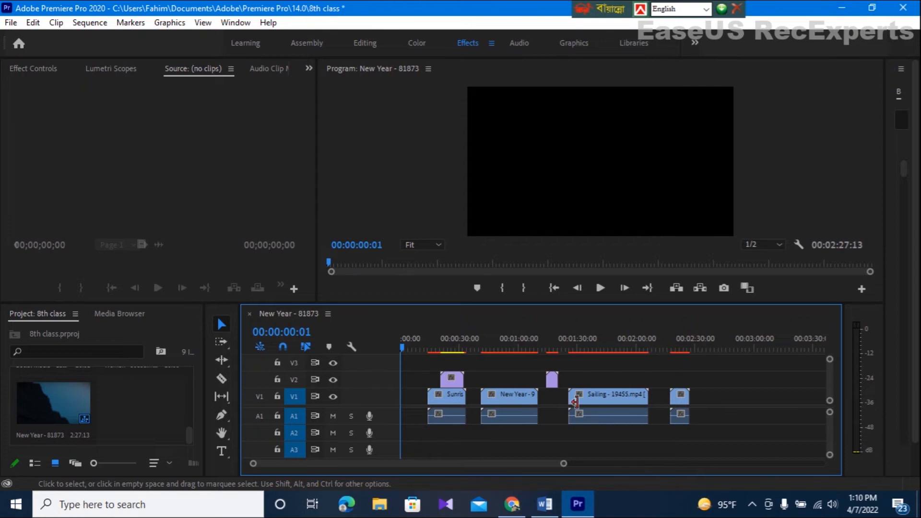
# Select the New Year clip's separate video and audio parts together and link them again.
pyautogui.click(503, 379)
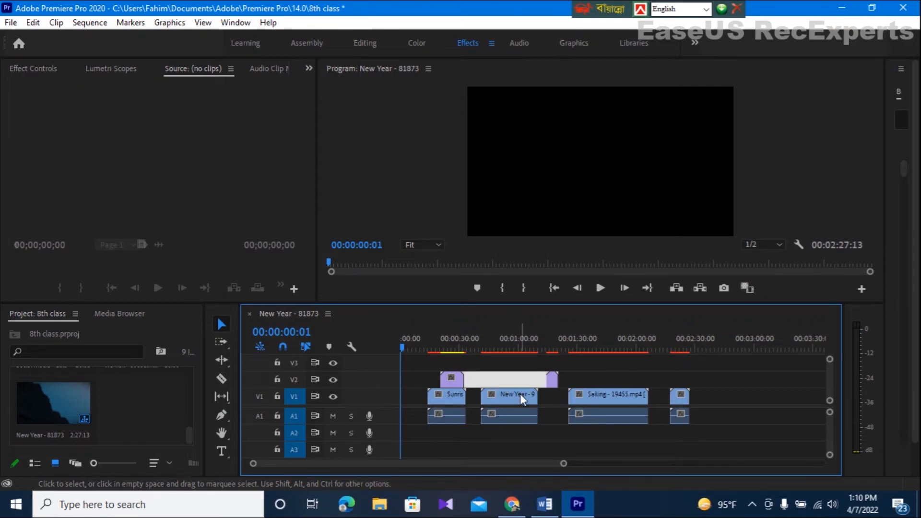
pyautogui.click(520, 394)
pyautogui.click(516, 430)
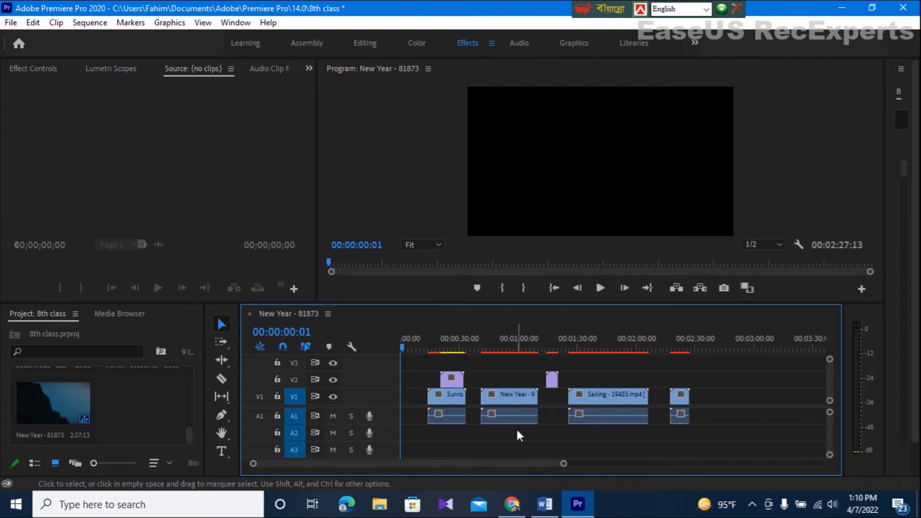
pyautogui.click(504, 393)
pyautogui.click(507, 377)
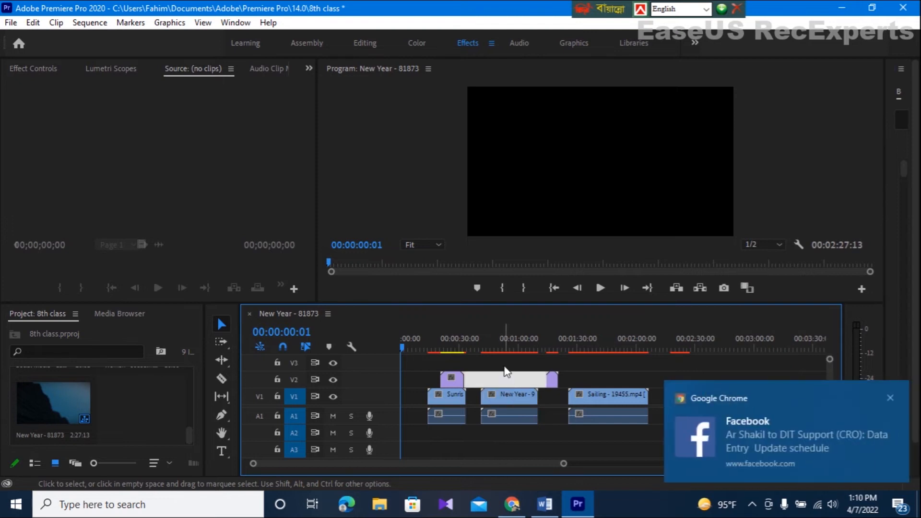
pyautogui.moveTo(509, 435); pyautogui.dragTo(522, 378)
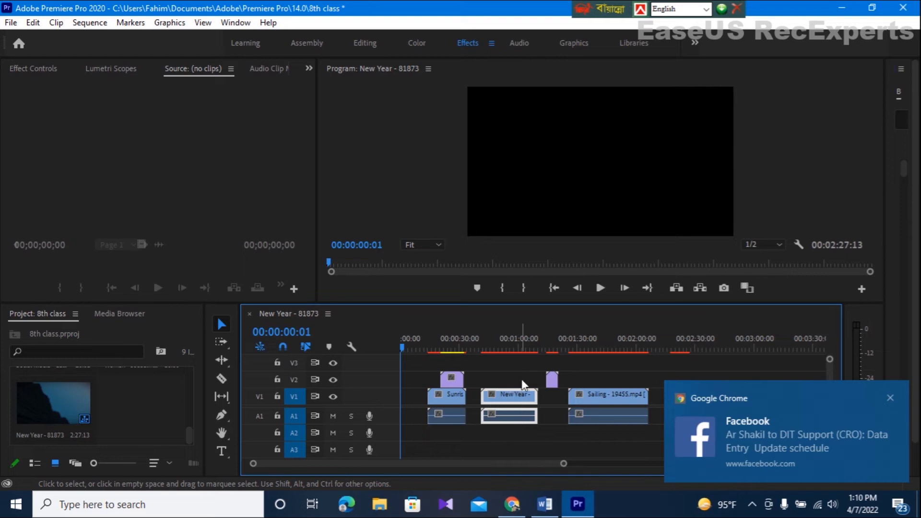
pyautogui.rightClick(501, 396)
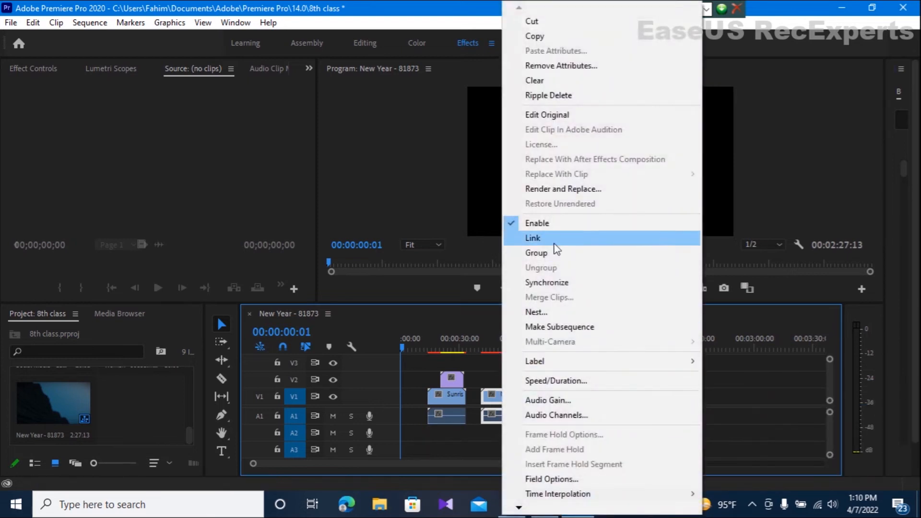
pyautogui.click(537, 239)
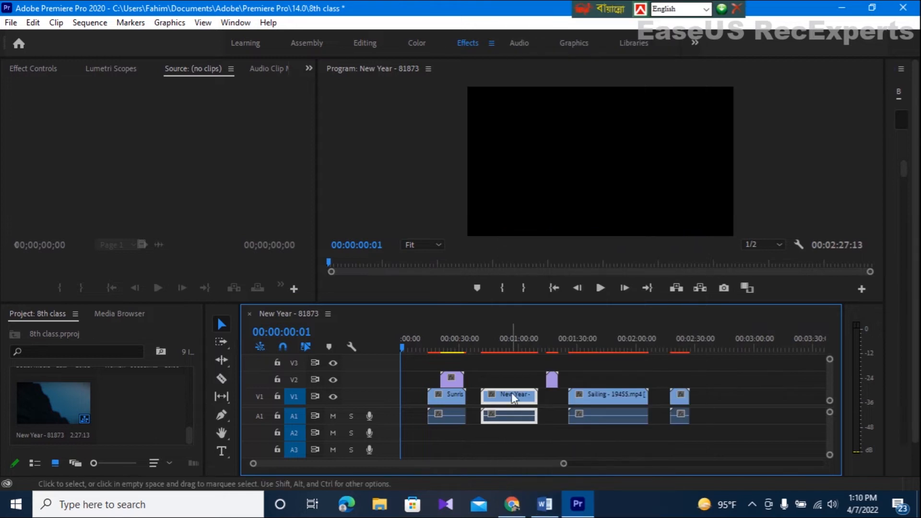
# Check that the relinked New Year clip's video and audio select together, and dismiss the browser notification.
pyautogui.click(506, 378)
pyautogui.press('Delete')
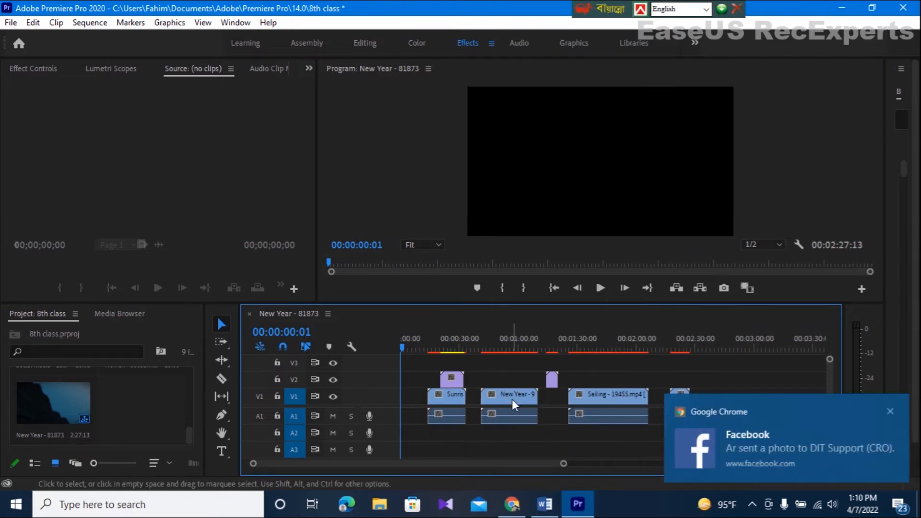
pyautogui.moveTo(511, 394)
pyautogui.mouseDown()
pyautogui.moveTo(511, 379)
pyautogui.moveTo(511, 394)
pyautogui.mouseUp()
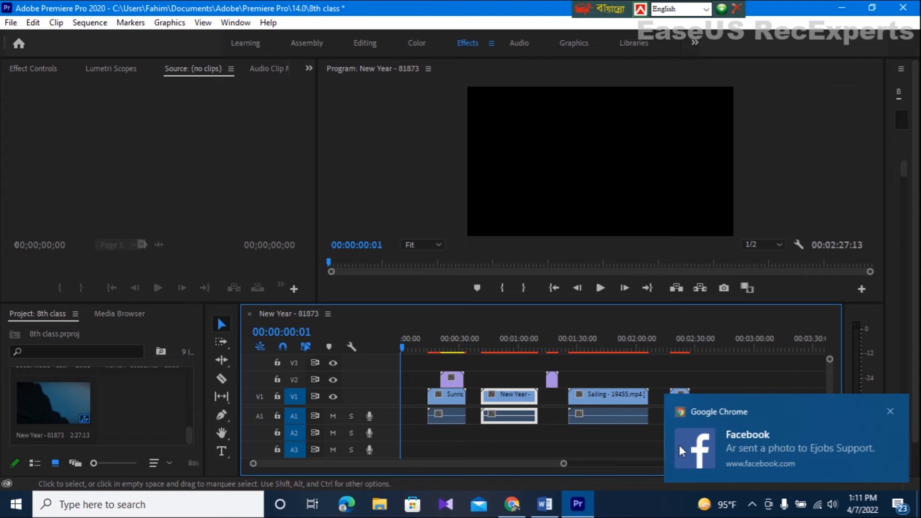
pyautogui.click(890, 412)
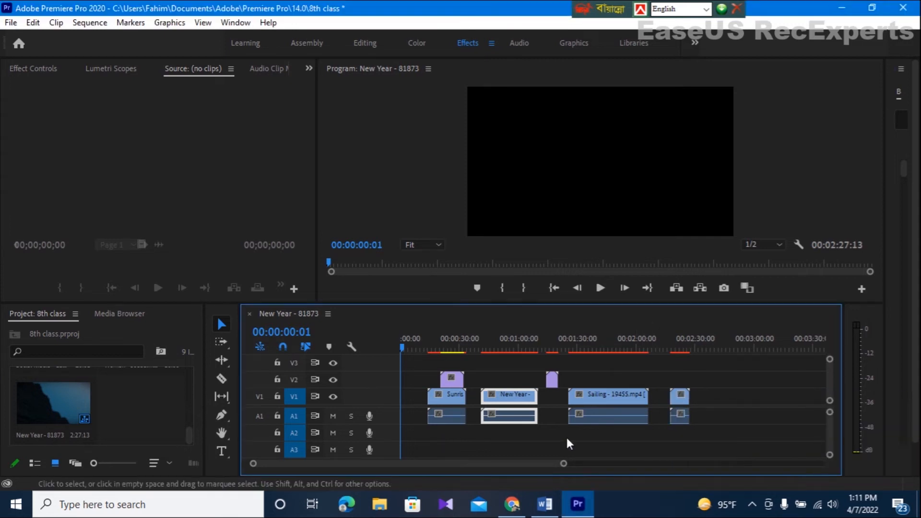
pyautogui.click(446, 431)
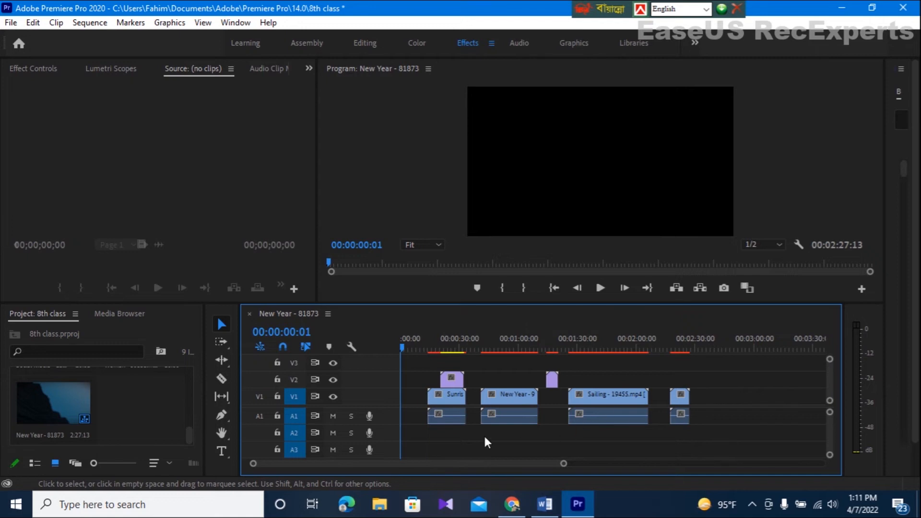
# Move the short purple clip on V2 later so it ends where the Sailing clip begins.
pyautogui.click(551, 381)
pyautogui.moveTo(551, 381); pyautogui.dragTo(585, 381)
pyautogui.moveTo(587, 379); pyautogui.dragTo(561, 382)
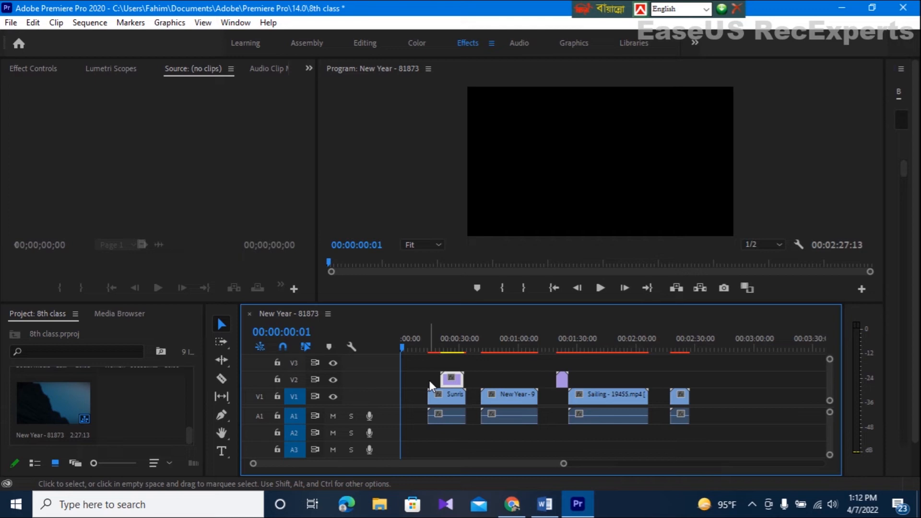
# Select all clips on V1, V2 and A1 and group them.
pyautogui.keyDown('shift'); pyautogui.click(448, 396); pyautogui.keyUp('shift')
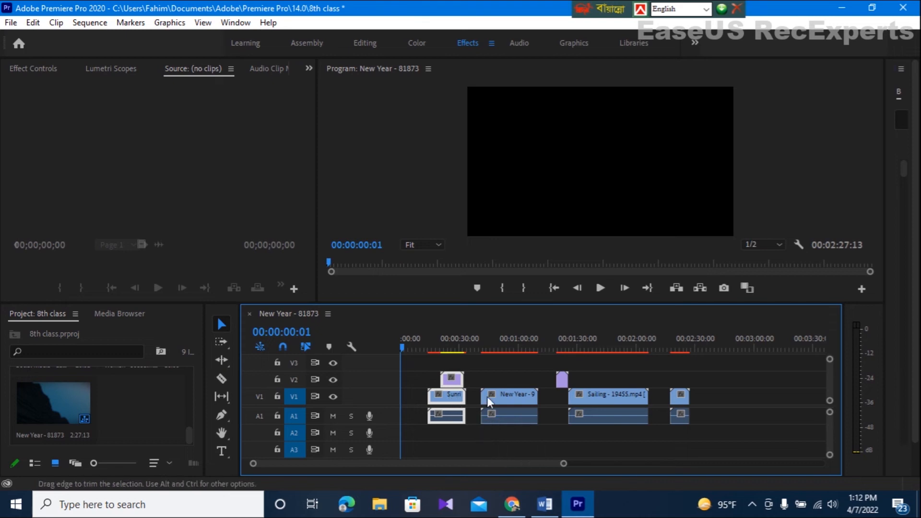
pyautogui.keyDown('shift'); pyautogui.click(499, 395); pyautogui.keyUp('shift')
pyautogui.keyDown('shift'); pyautogui.click(564, 381); pyautogui.keyUp('shift')
pyautogui.keyDown('shift'); pyautogui.click(590, 396); pyautogui.keyUp('shift')
pyautogui.keyDown('shift'); pyautogui.click(679, 395); pyautogui.keyUp('shift')
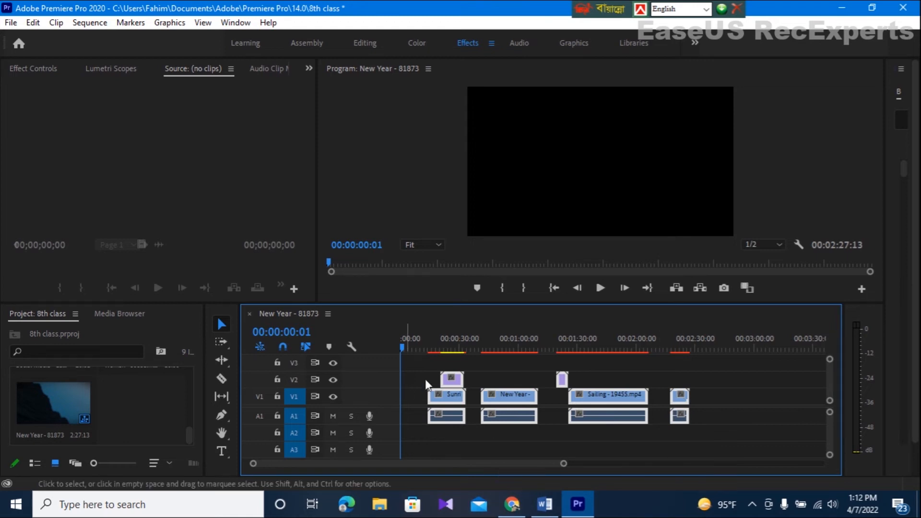
pyautogui.rightClick(507, 400)
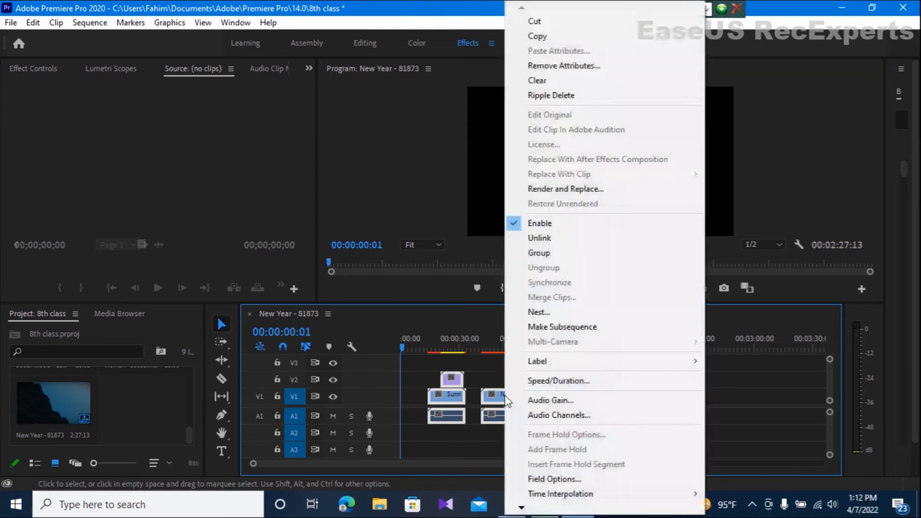
pyautogui.click(538, 253)
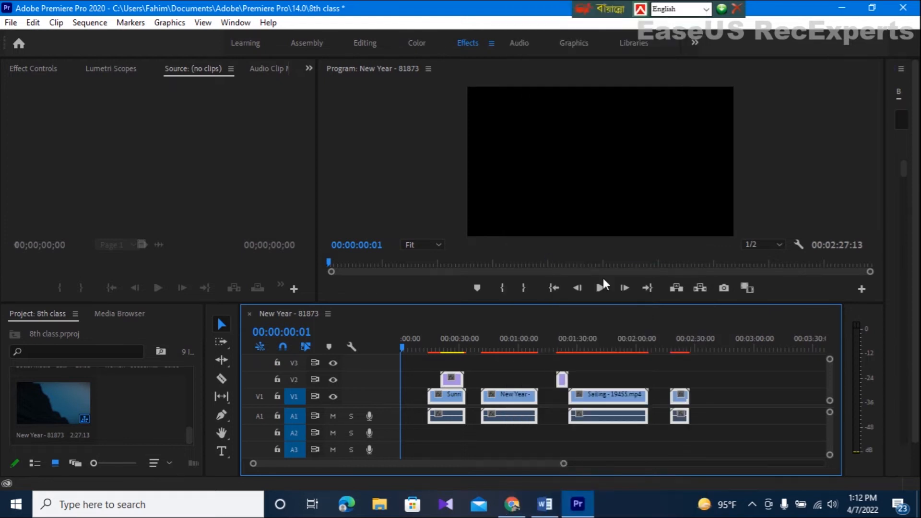
# Reselect all grouped clips and move them back and forth along the timeline, ending the sequence at about 00:02:28:19.
pyautogui.click(719, 381)
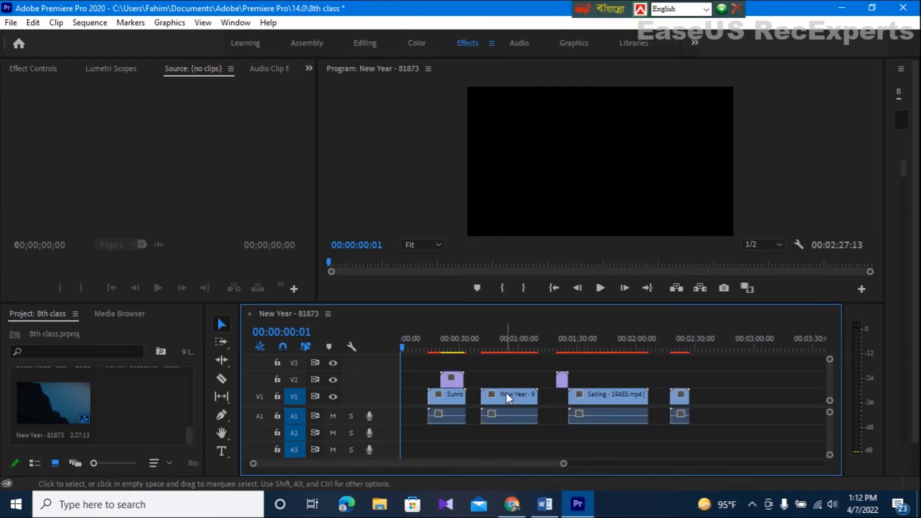
pyautogui.hotkey('ctrl', 'a')
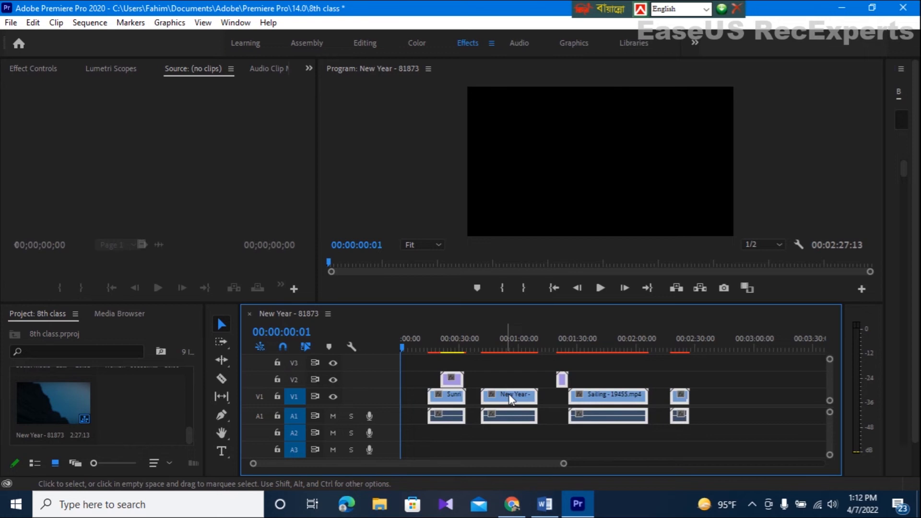
pyautogui.click(728, 381)
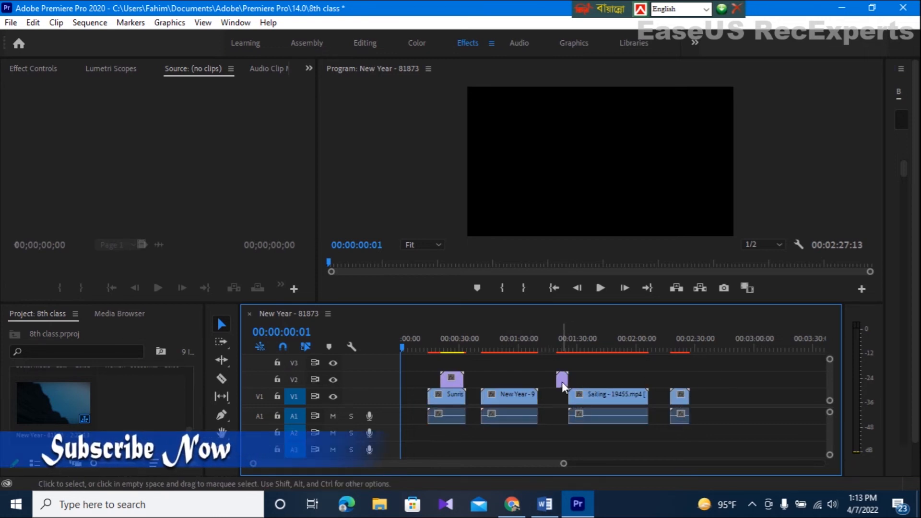
pyautogui.hotkey('ctrl', 'a')
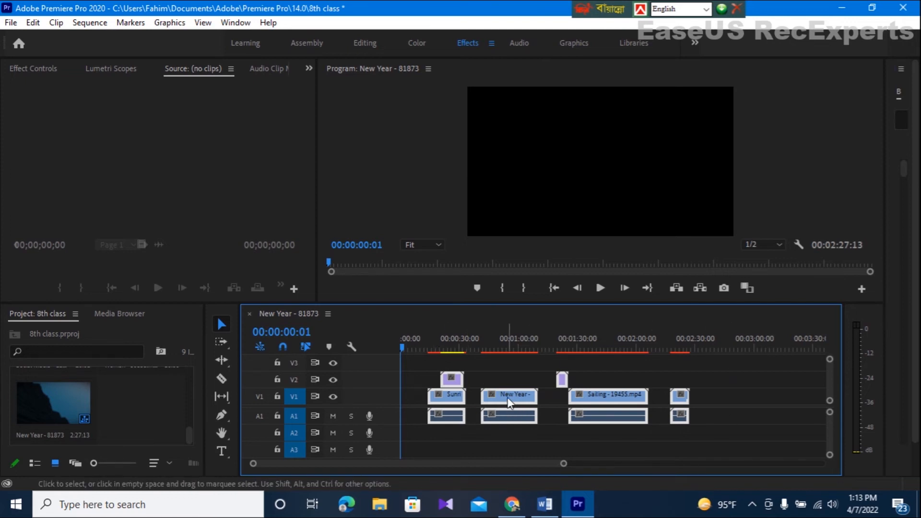
pyautogui.moveTo(508, 397); pyautogui.dragTo(574, 399)
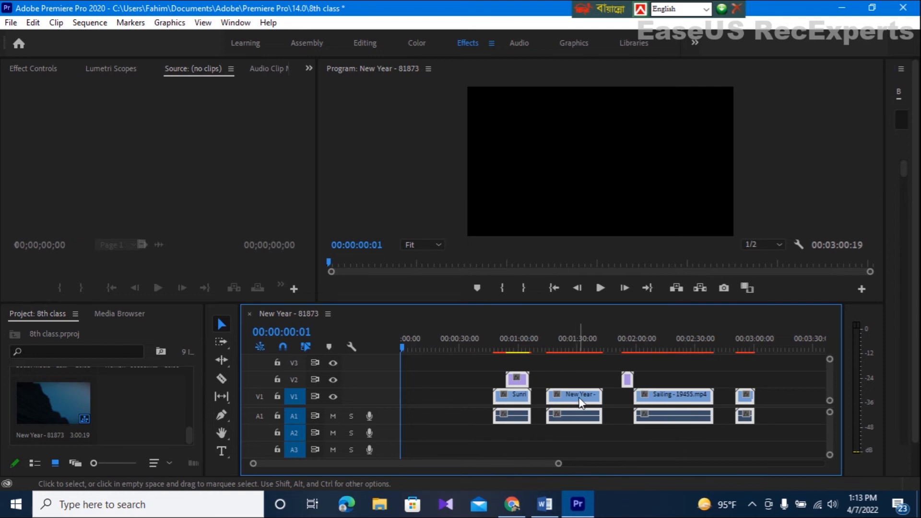
pyautogui.moveTo(575, 397); pyautogui.dragTo(506, 397)
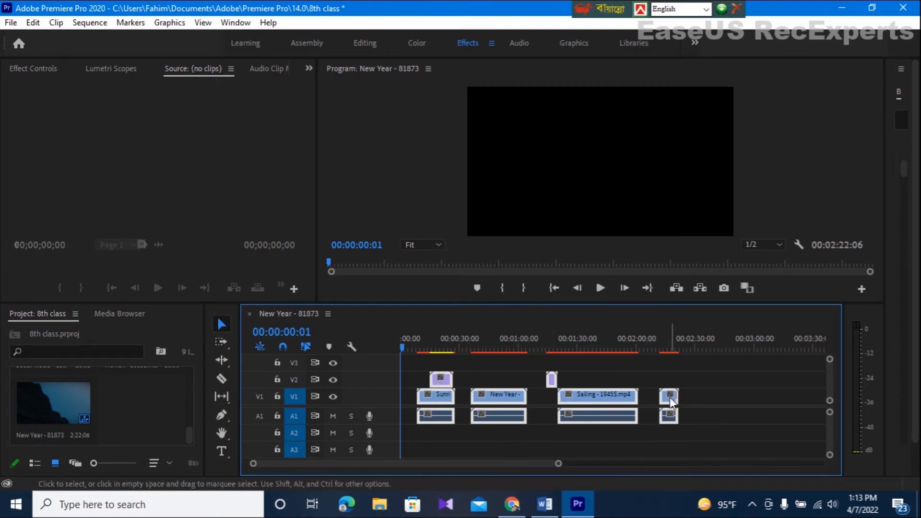
pyautogui.moveTo(511, 399); pyautogui.dragTo(524, 398)
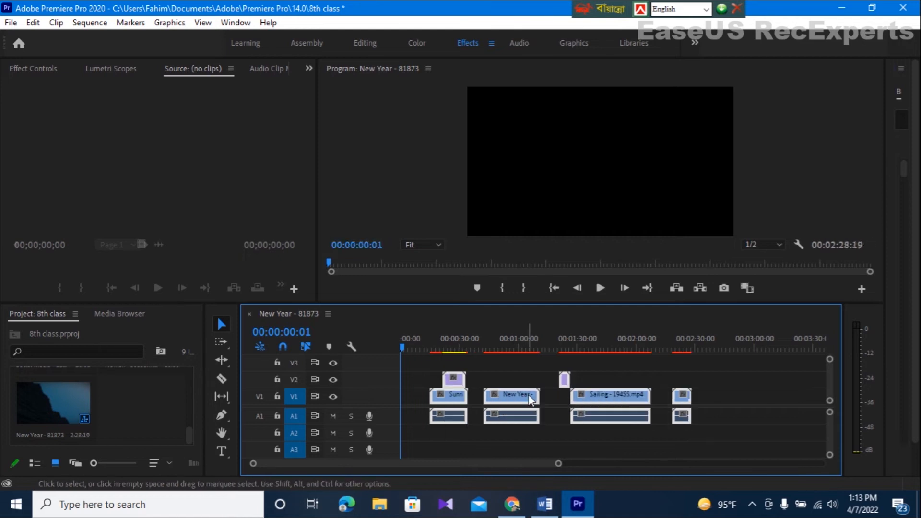
# Move all clips together earlier so the sequence ends at about 00:02:22:06, and reselect every clip.
pyautogui.click(767, 391)
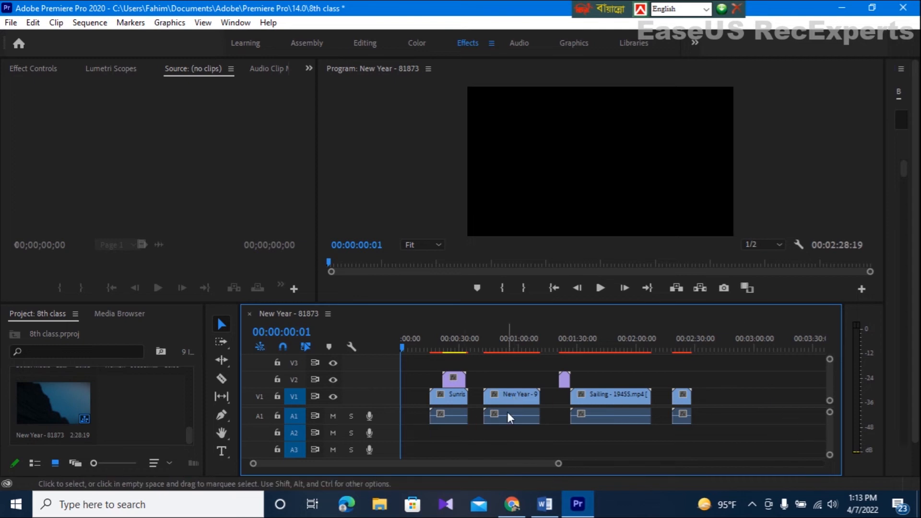
pyautogui.hotkey('ctrl', 'a')
pyautogui.moveTo(511, 395); pyautogui.dragTo(500, 401)
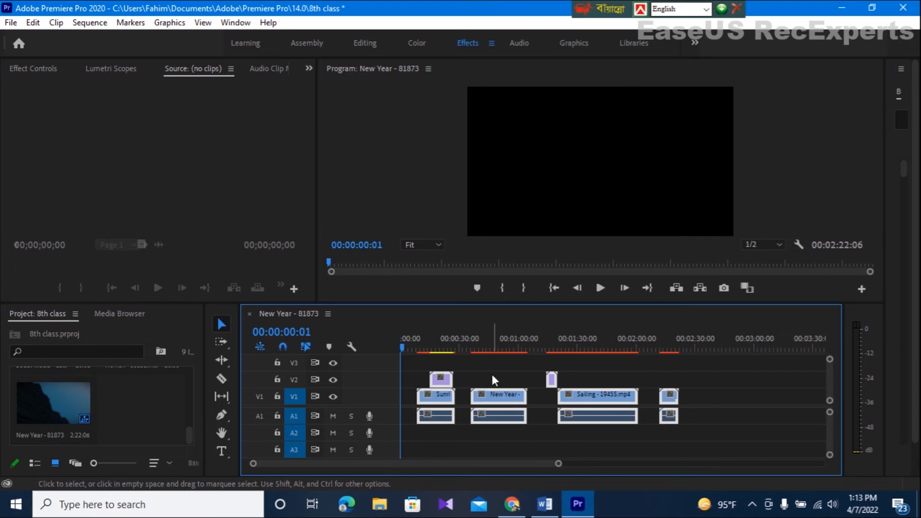
pyautogui.click(721, 395)
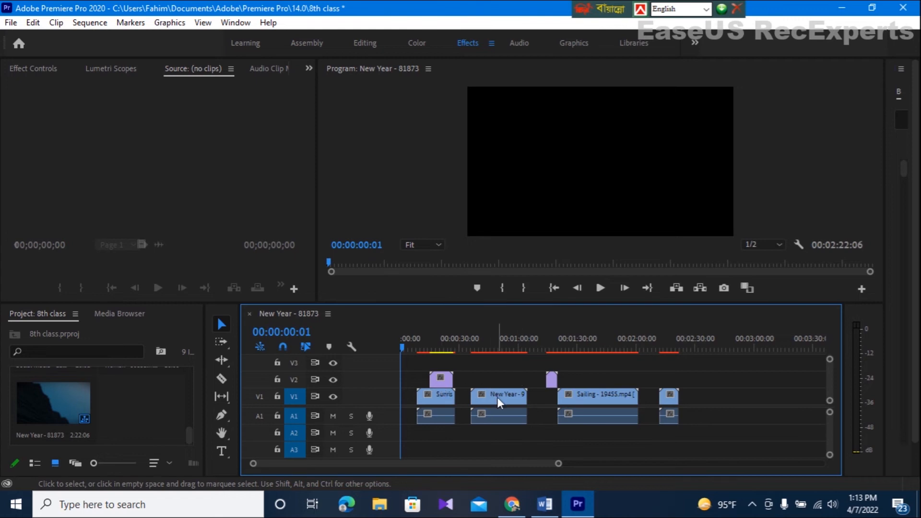
pyautogui.hotkey('ctrl', 'a')
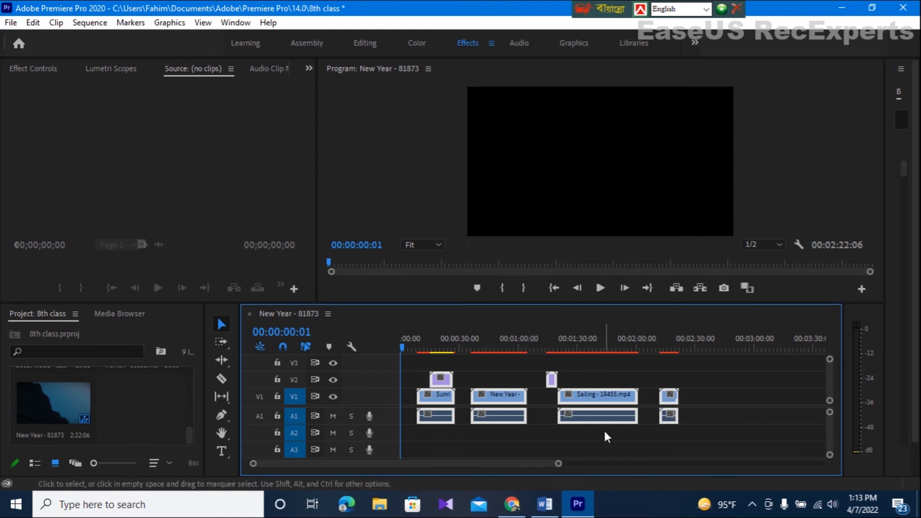
# Ungroup all the clips and move only the last V1 clip slightly later, ending the sequence at 00:02:23:07.
pyautogui.rightClick(586, 395)
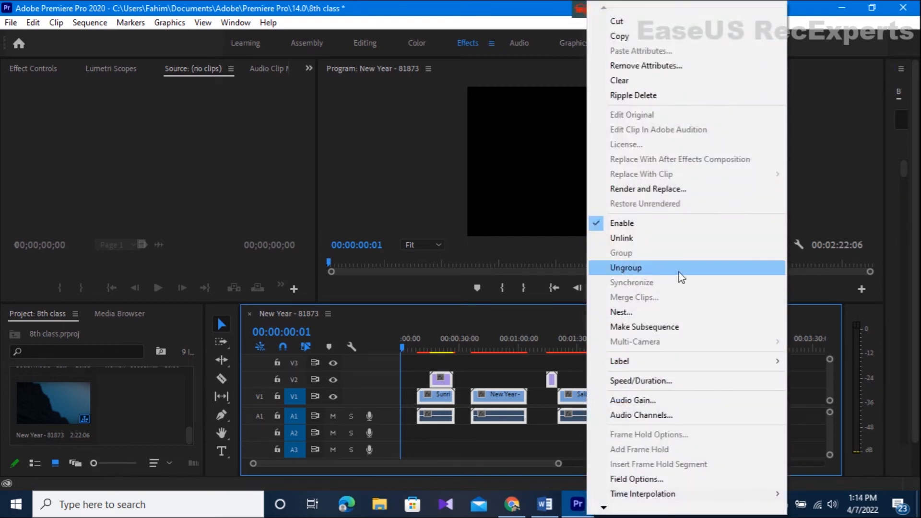
pyautogui.click(626, 268)
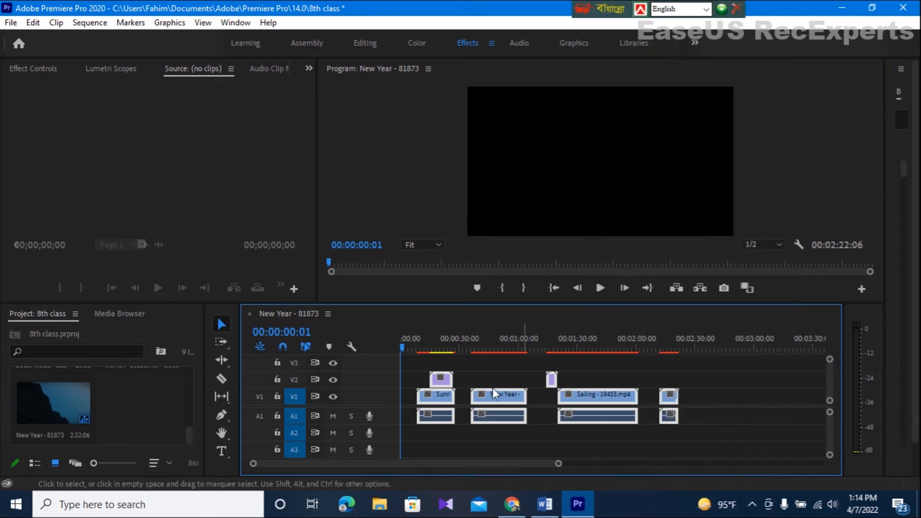
pyautogui.click(703, 401)
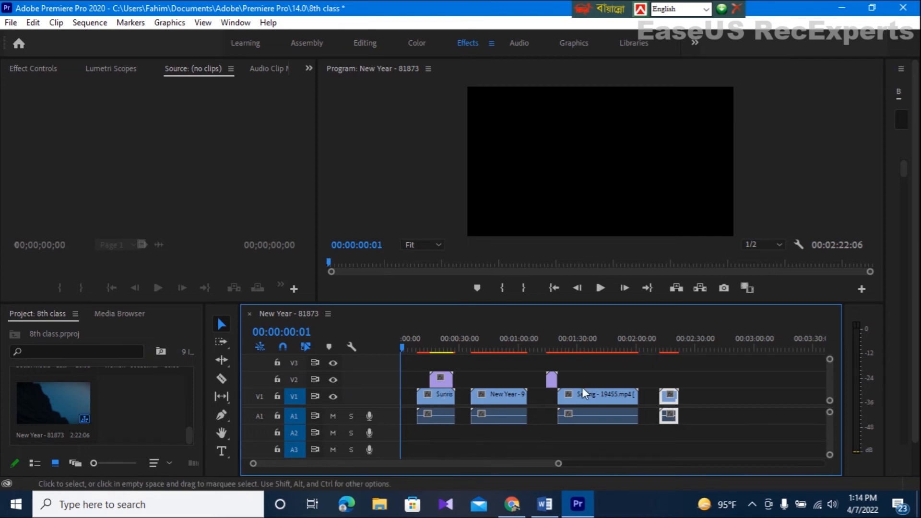
pyautogui.moveTo(673, 401)
pyautogui.mouseDown()
pyautogui.moveTo(714, 401)
pyautogui.moveTo(674, 406)
pyautogui.mouseUp()
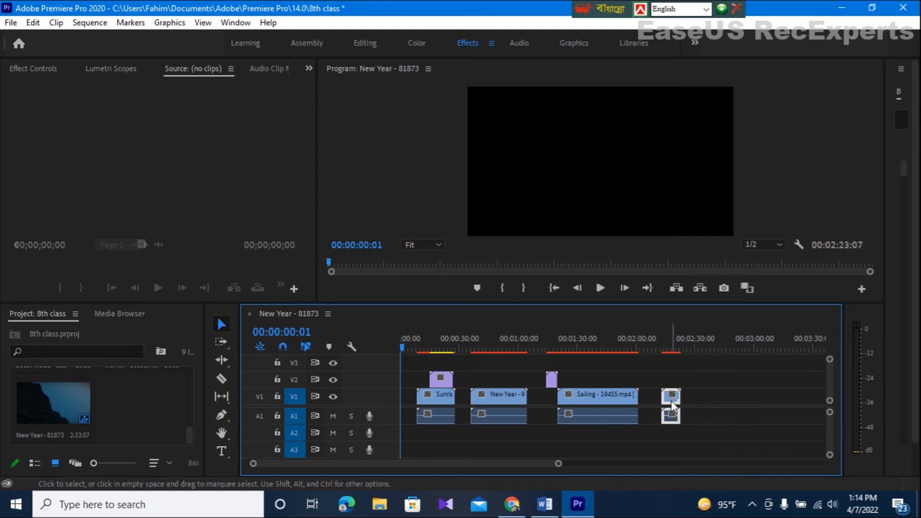
# Move the playhead back through the V1 clips from the last to the first, stopping at 00:00:18:21.
pyautogui.click(672, 349)
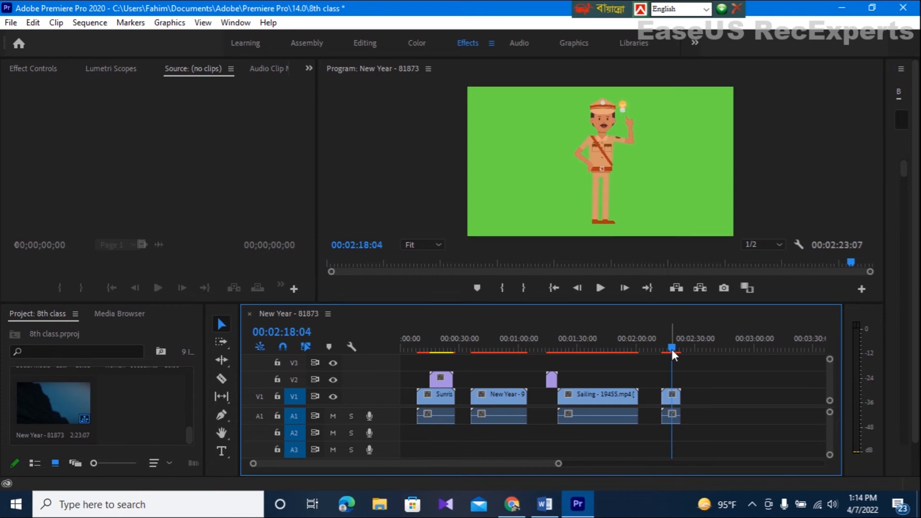
pyautogui.click(595, 349)
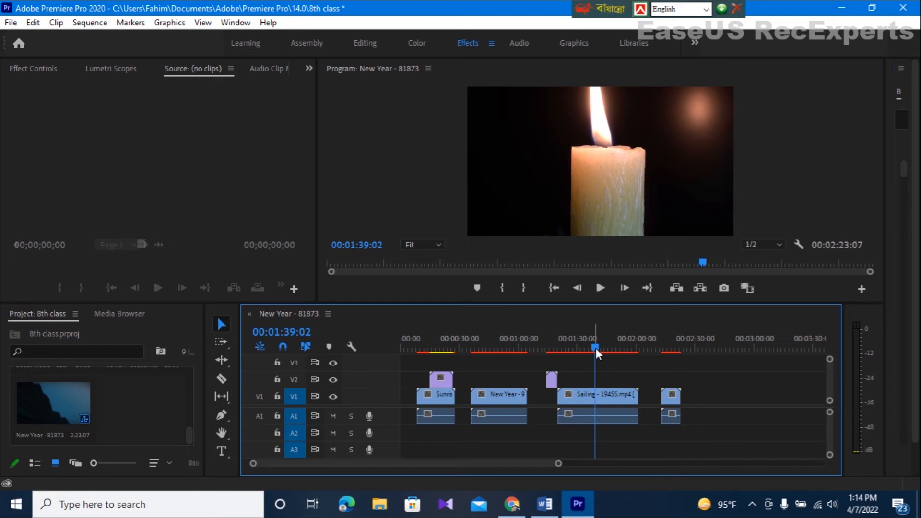
pyautogui.moveTo(595, 346); pyautogui.dragTo(500, 358)
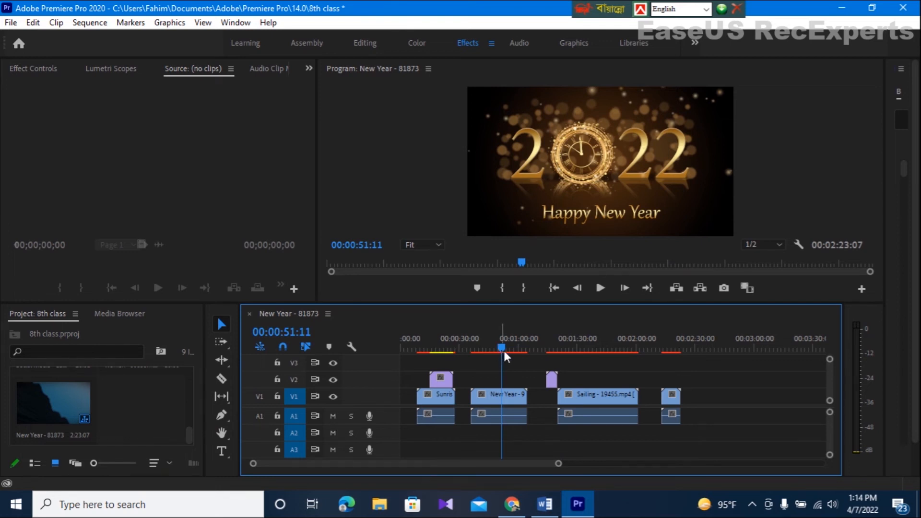
pyautogui.moveTo(505, 353); pyautogui.dragTo(439, 361)
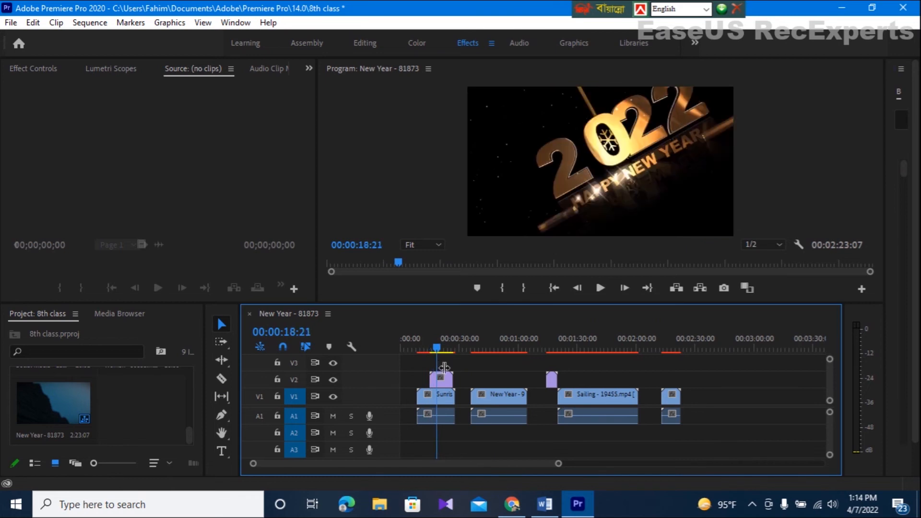
# Select the V1 clips one at a time to check that each can be picked separately.
pyautogui.click(435, 400)
pyautogui.click(498, 395)
pyautogui.click(618, 394)
pyautogui.click(681, 396)
pyautogui.click(501, 392)
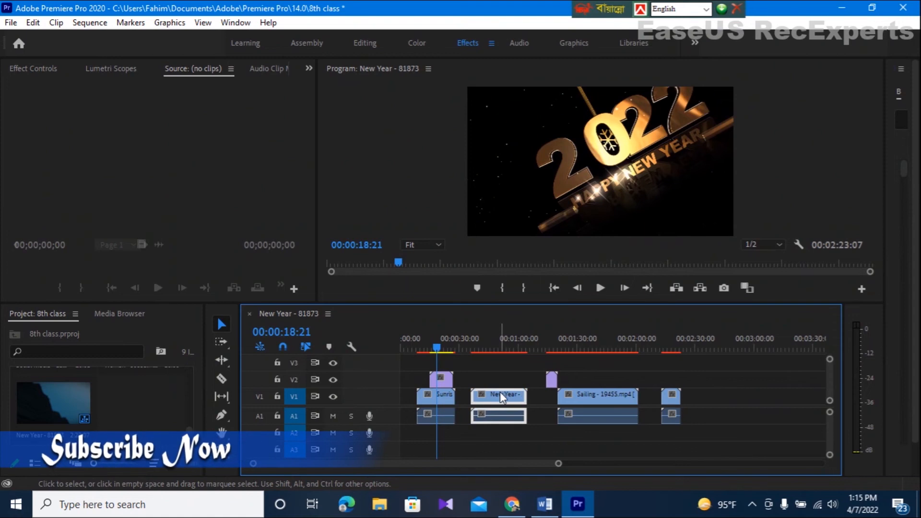
pyautogui.click(596, 393)
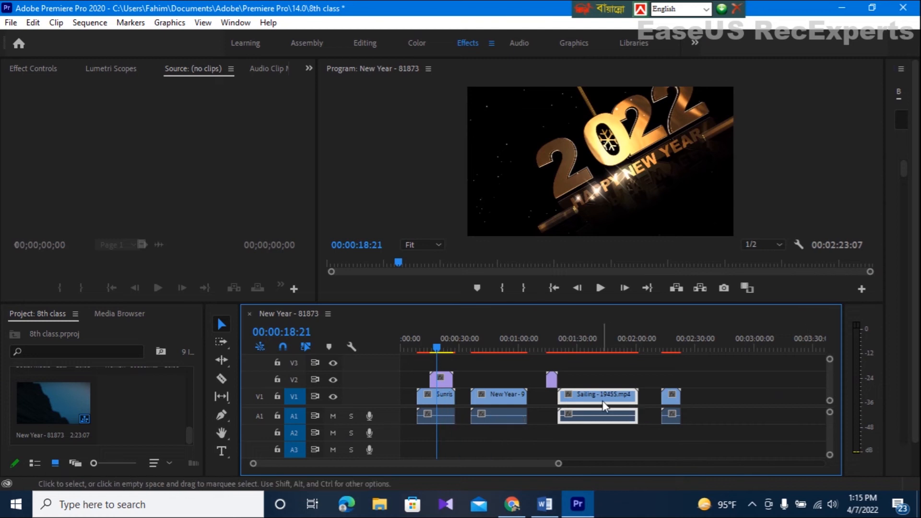
# Select the four V1 clips with their audio and nest them as a sequence named Video 01.
pyautogui.click(427, 394)
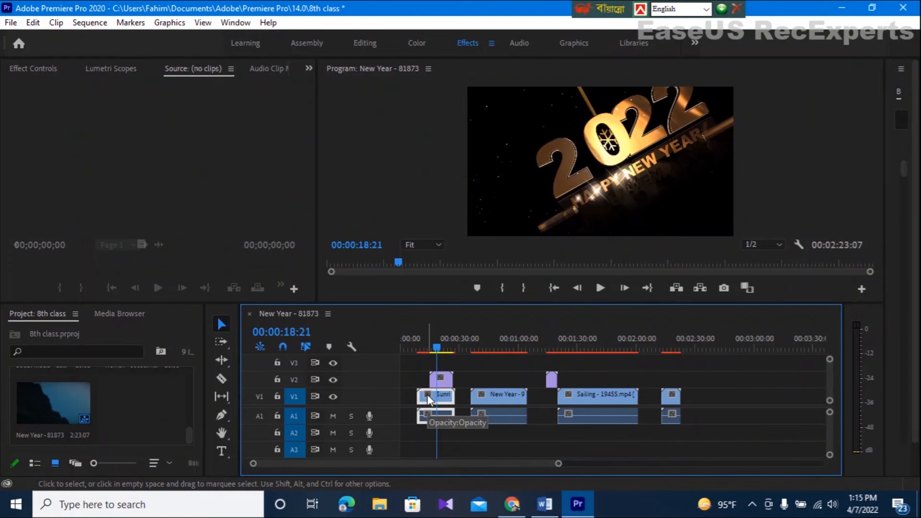
pyautogui.keyDown('shift'); pyautogui.click(489, 398); pyautogui.keyUp('shift')
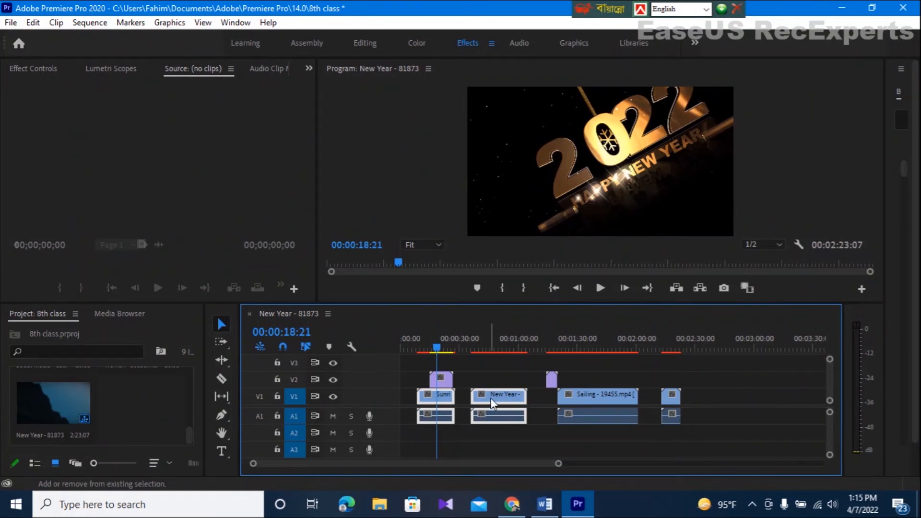
pyautogui.keyDown('shift'); pyautogui.click(581, 395); pyautogui.keyUp('shift')
pyautogui.keyDown('shift'); pyautogui.click(671, 395); pyautogui.keyUp('shift')
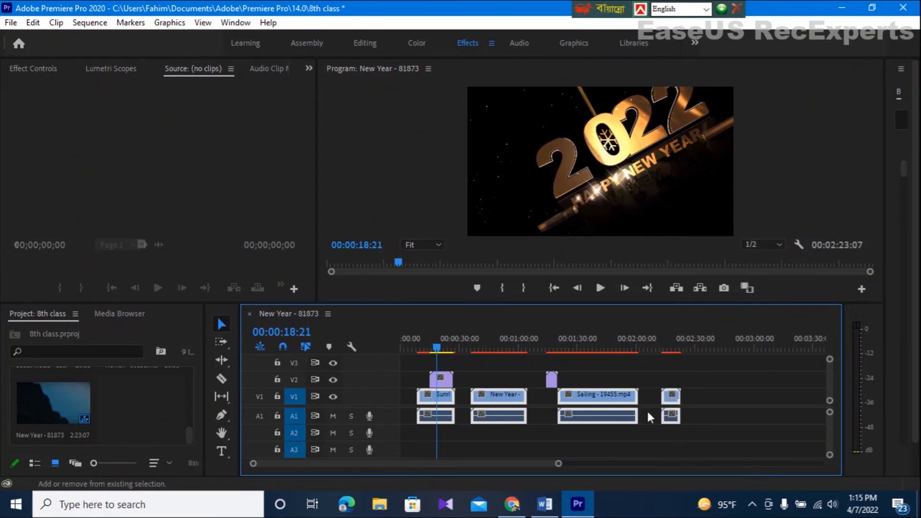
pyautogui.rightClick(496, 393)
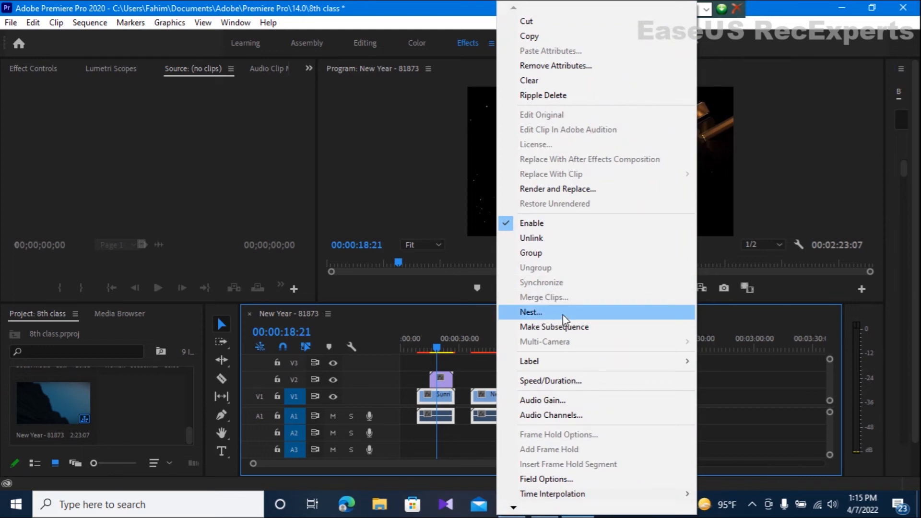
pyautogui.click(542, 312)
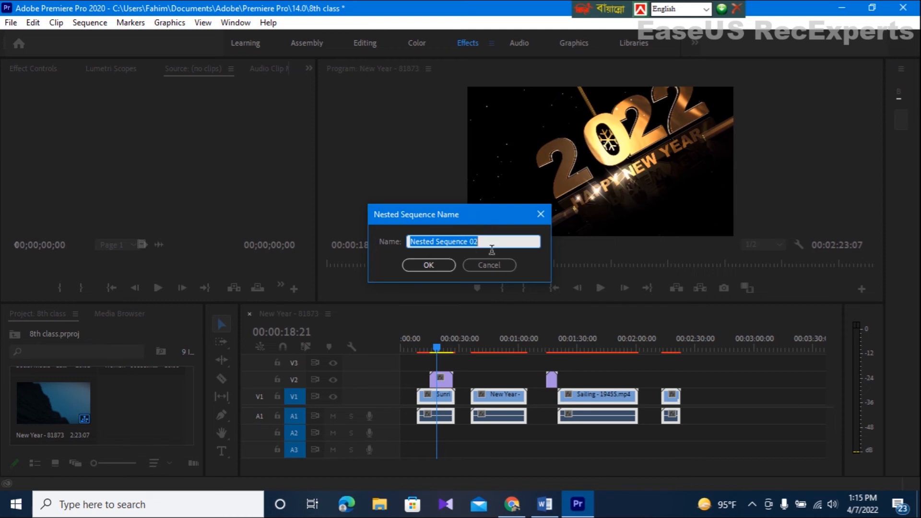
pyautogui.press('BackSpace')
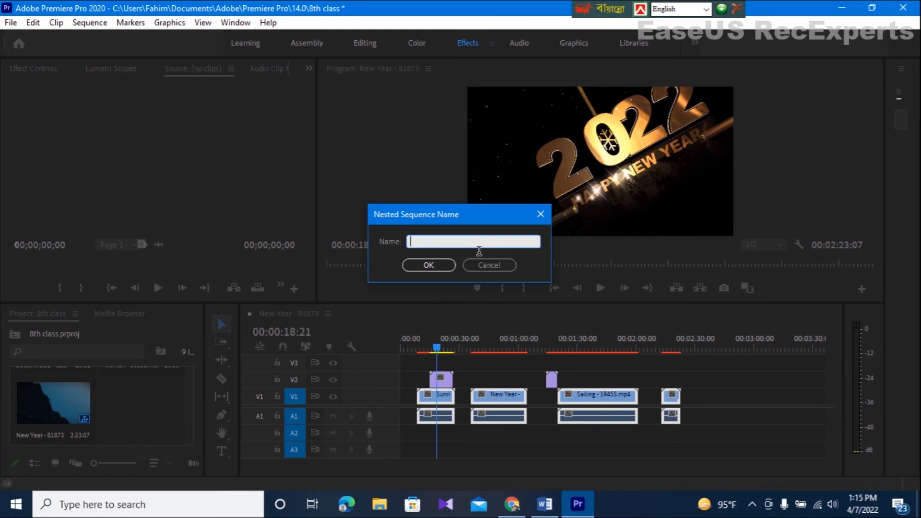
pyautogui.write('Video 01')
pyautogui.click(430, 266)
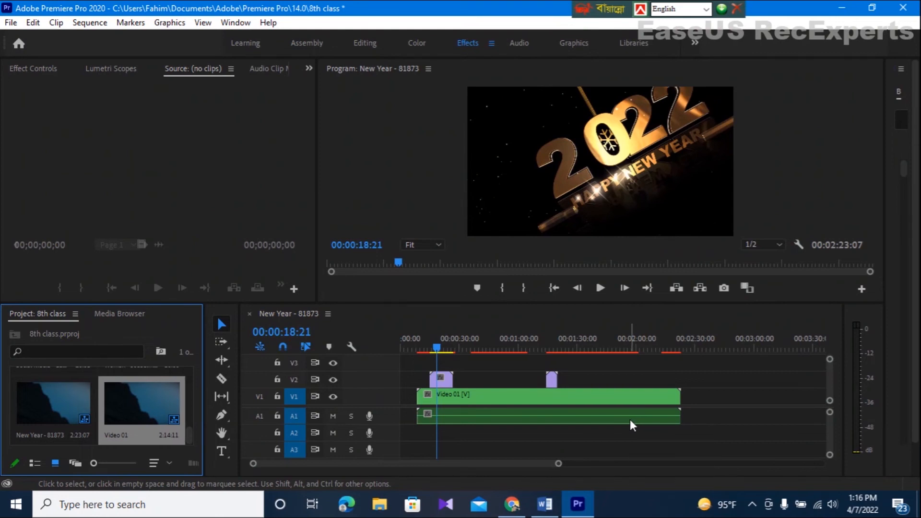
# Play part of the nested Video 01 clip near 00:00:38, and return the playhead to 00:00:22:16.
pyautogui.moveTo(431, 347); pyautogui.dragTo(460, 346)
pyautogui.click(600, 286)
pyautogui.moveTo(462, 338); pyautogui.dragTo(471, 349)
pyautogui.click(598, 287)
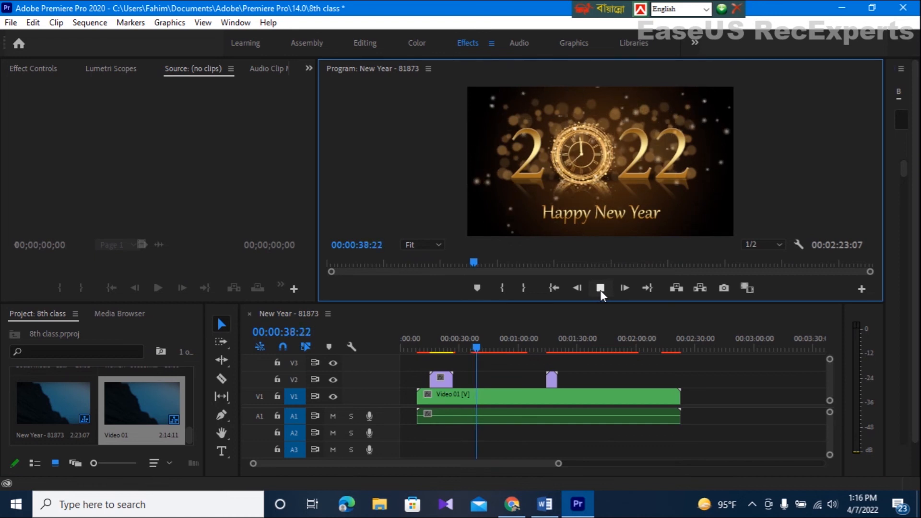
pyautogui.click(600, 288)
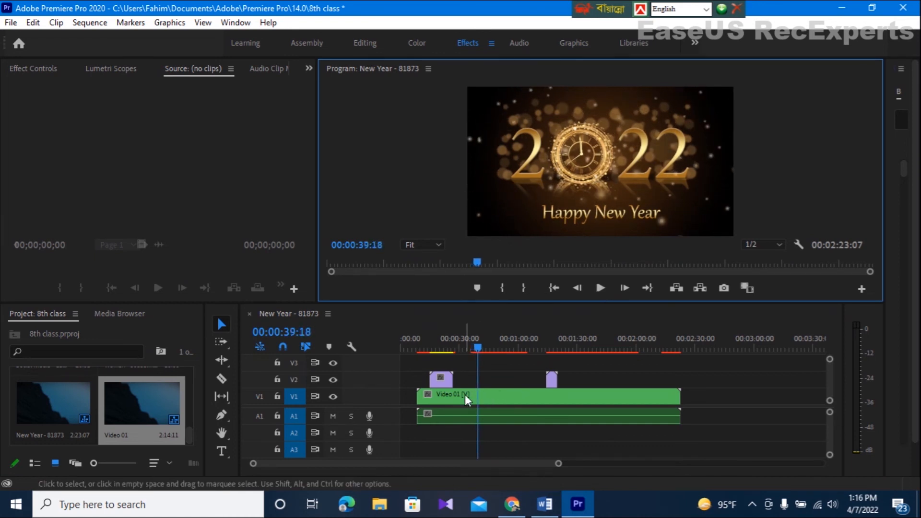
pyautogui.click(475, 346)
pyautogui.moveTo(475, 346); pyautogui.dragTo(443, 346)
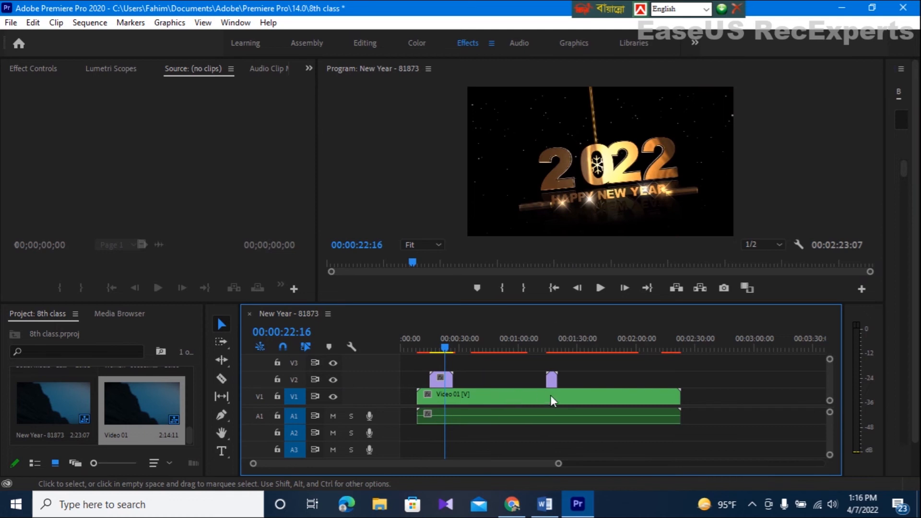
# Dismiss the browser notifications and open the nested Video 01 sequence in its own timeline.
pyautogui.click(656, 402)
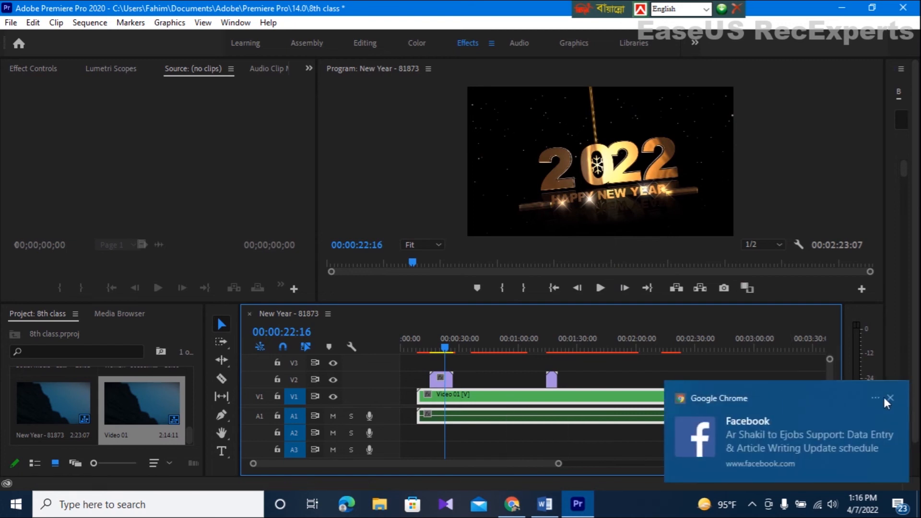
pyautogui.click(883, 397)
pyautogui.click(499, 398)
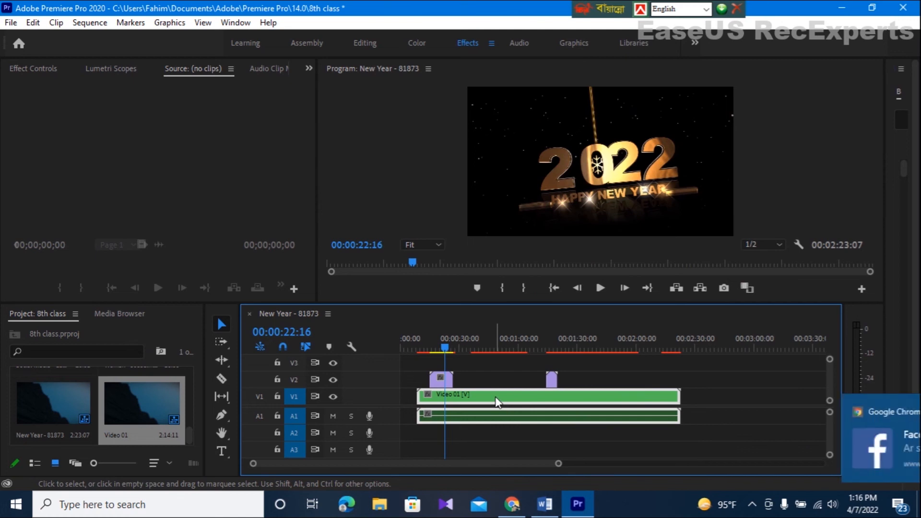
pyautogui.click(888, 409)
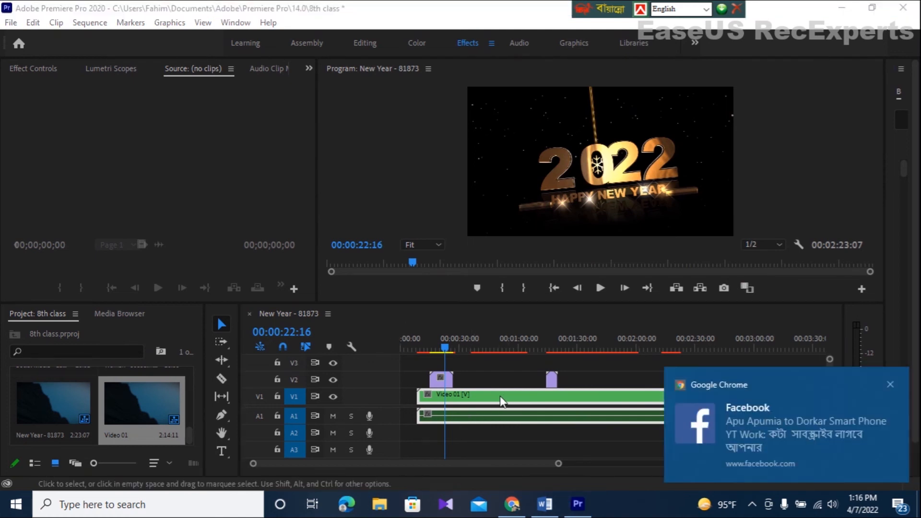
pyautogui.click(890, 385)
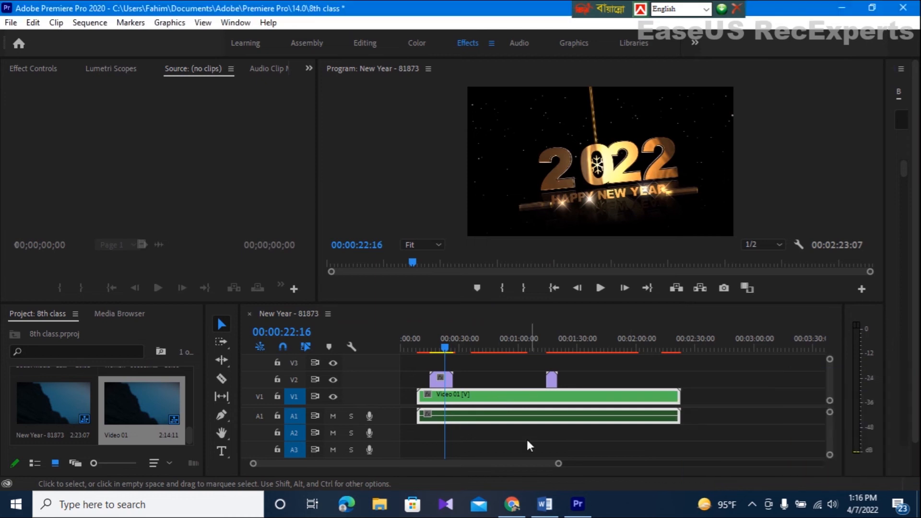
pyautogui.click(488, 414)
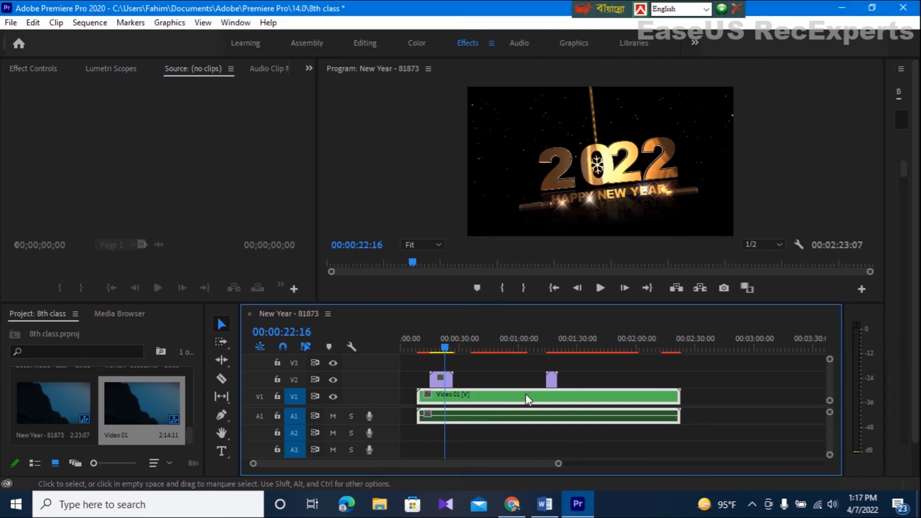
pyautogui.doubleClick(500, 399)
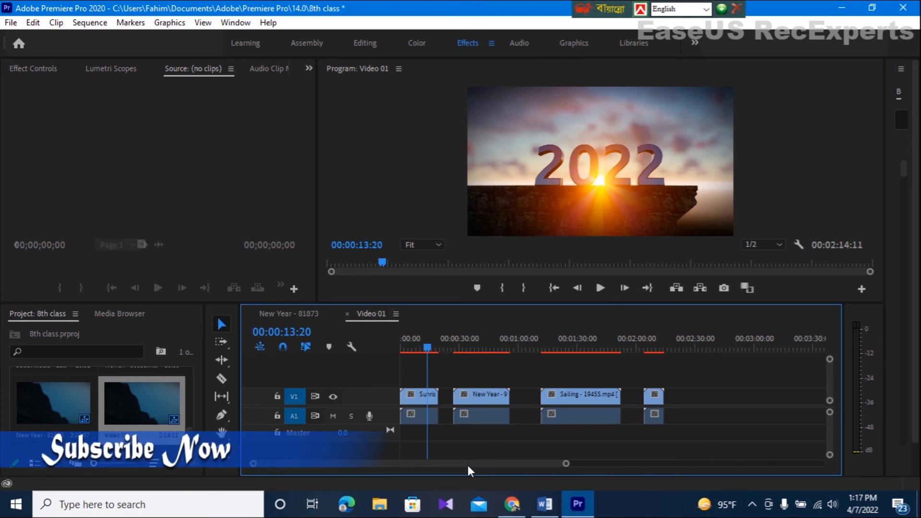
# Ripple delete the three gaps between the clips on V1 in the Video 01 sequence.
pyautogui.moveTo(425, 354); pyautogui.dragTo(425, 407)
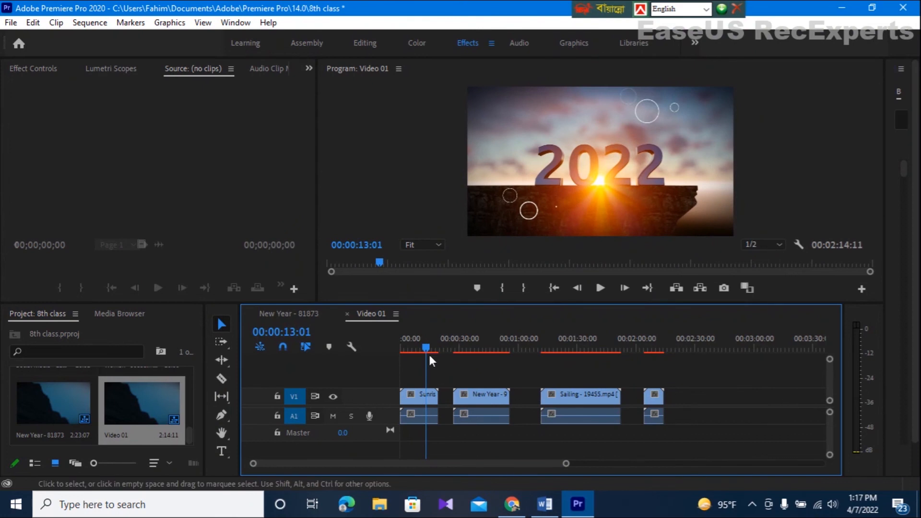
pyautogui.rightClick(446, 395)
pyautogui.click(470, 407)
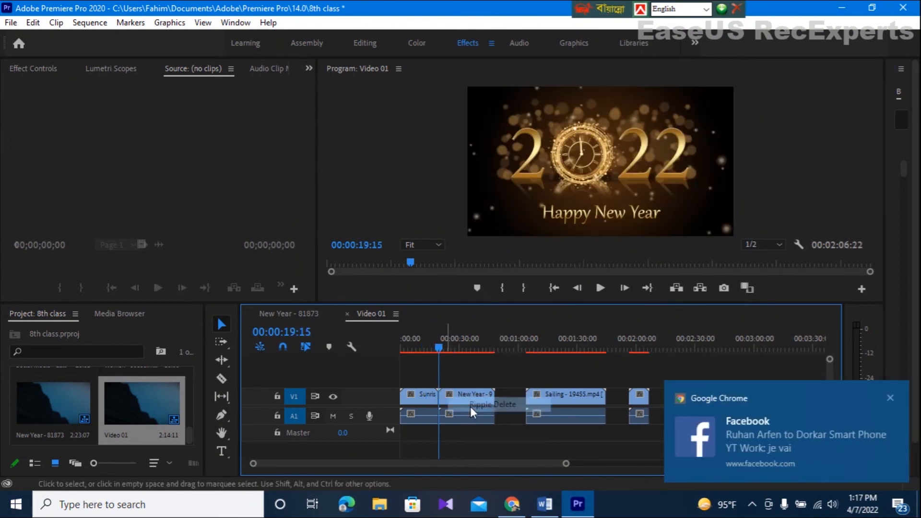
pyautogui.rightClick(510, 395)
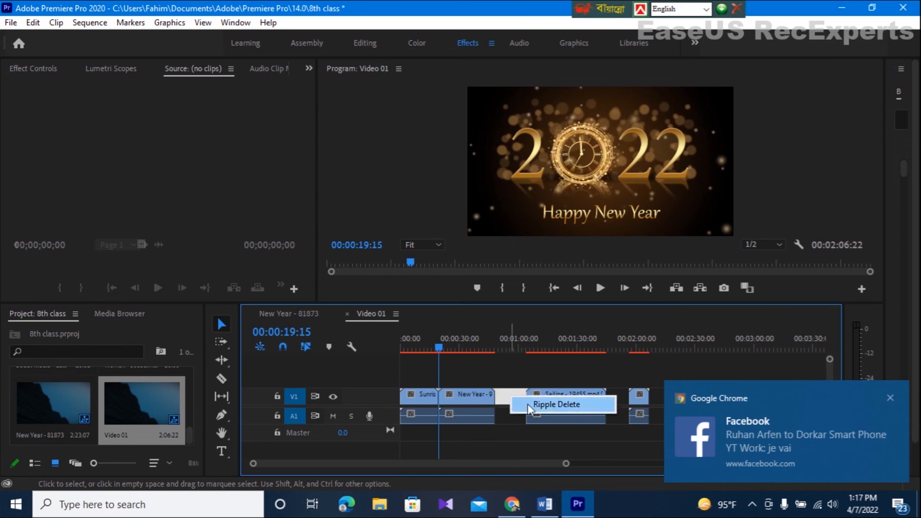
pyautogui.click(530, 406)
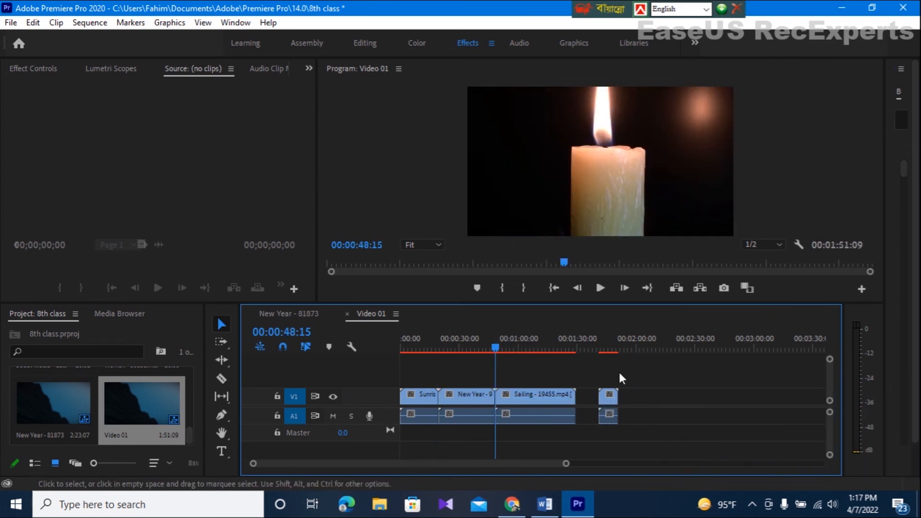
pyautogui.rightClick(590, 396)
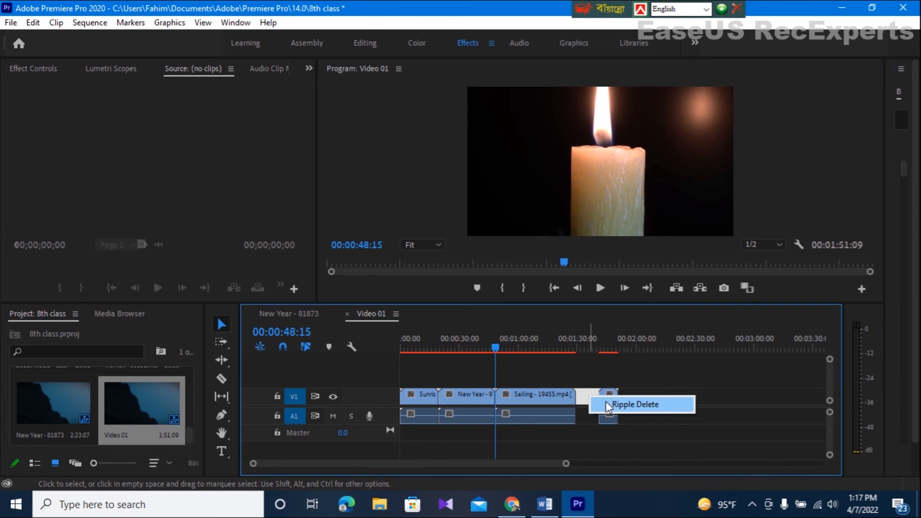
pyautogui.click(610, 402)
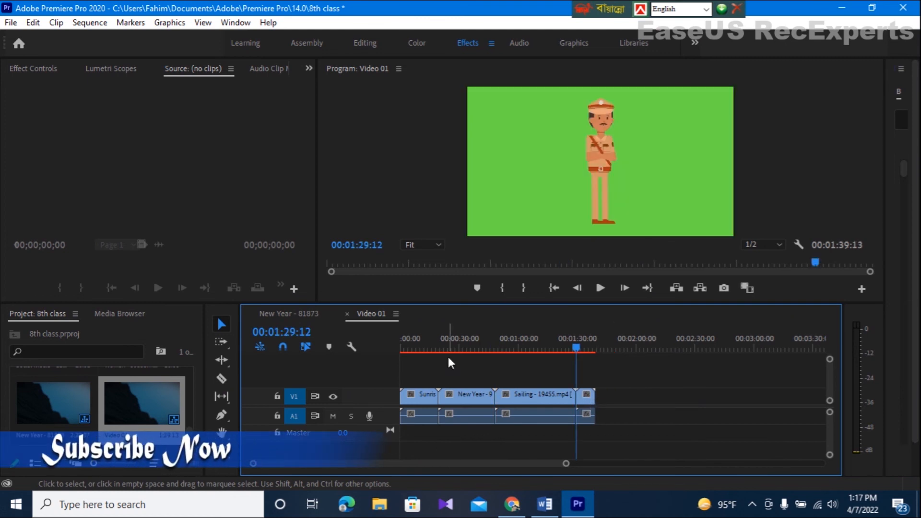
# Scrub the opening of Video 01 and close its timeline to return to the New Year - 81873 sequence.
pyautogui.moveTo(443, 356); pyautogui.dragTo(392, 352)
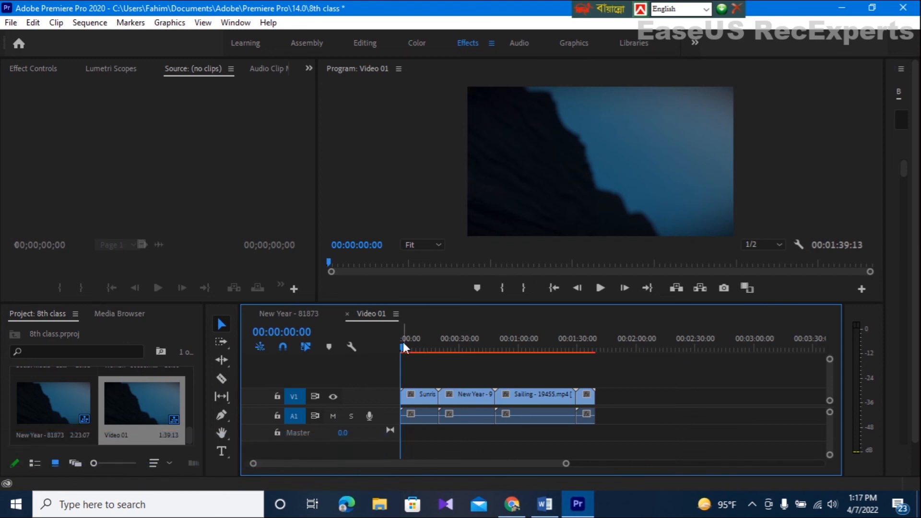
pyautogui.moveTo(415, 345)
pyautogui.mouseDown()
pyautogui.moveTo(537, 346)
pyautogui.moveTo(411, 359)
pyautogui.mouseUp()
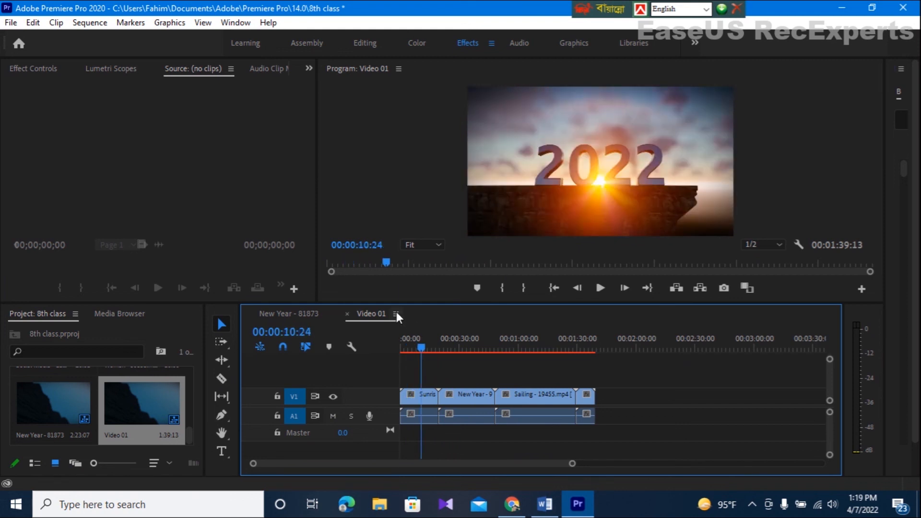
pyautogui.click(396, 313)
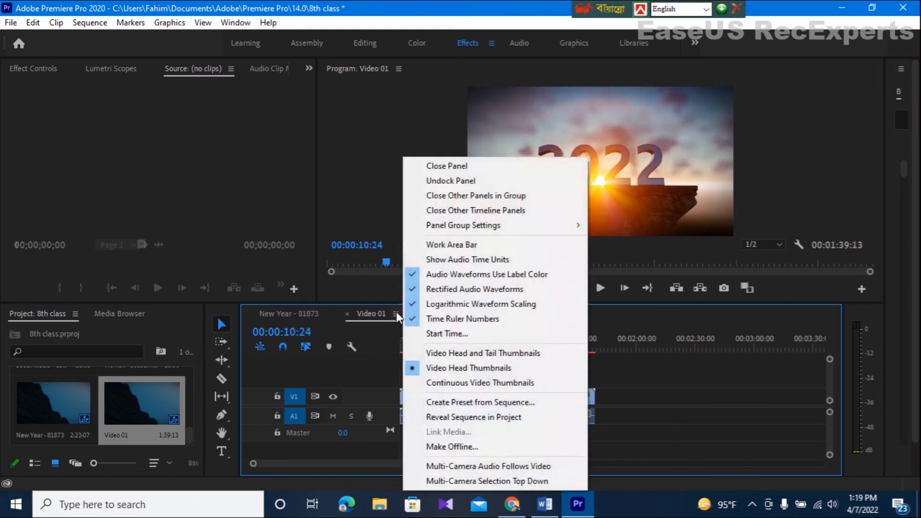
pyautogui.click(441, 167)
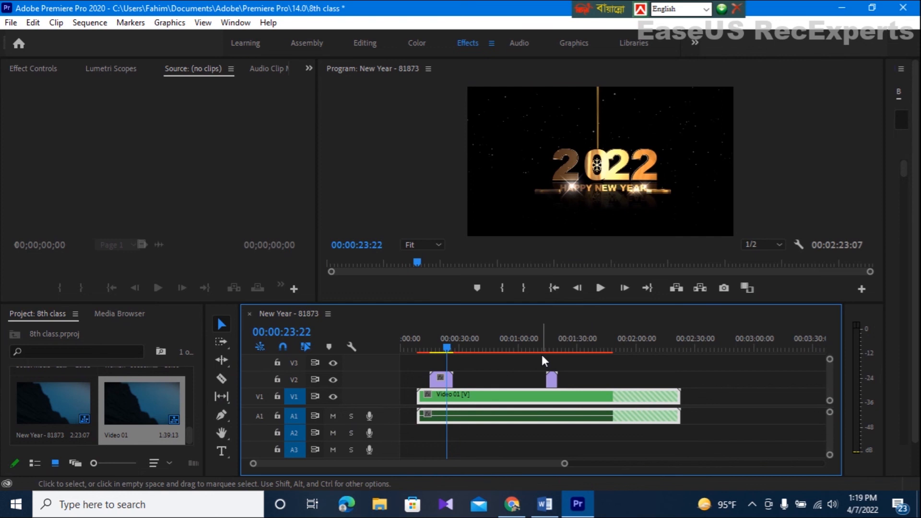
# Play the New Year - 81873 sequence from about 00:00:10 to check the shortened nested clip.
pyautogui.moveTo(445, 347); pyautogui.dragTo(421, 348)
pyautogui.click(596, 289)
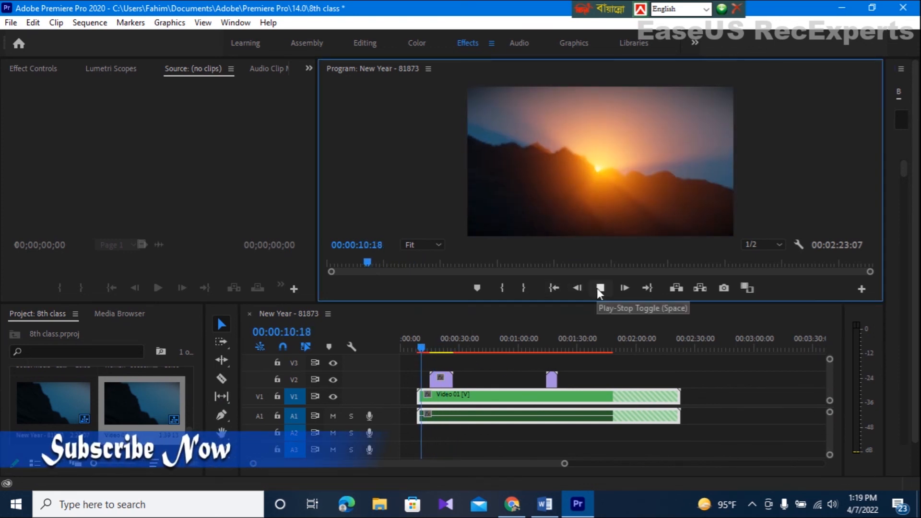